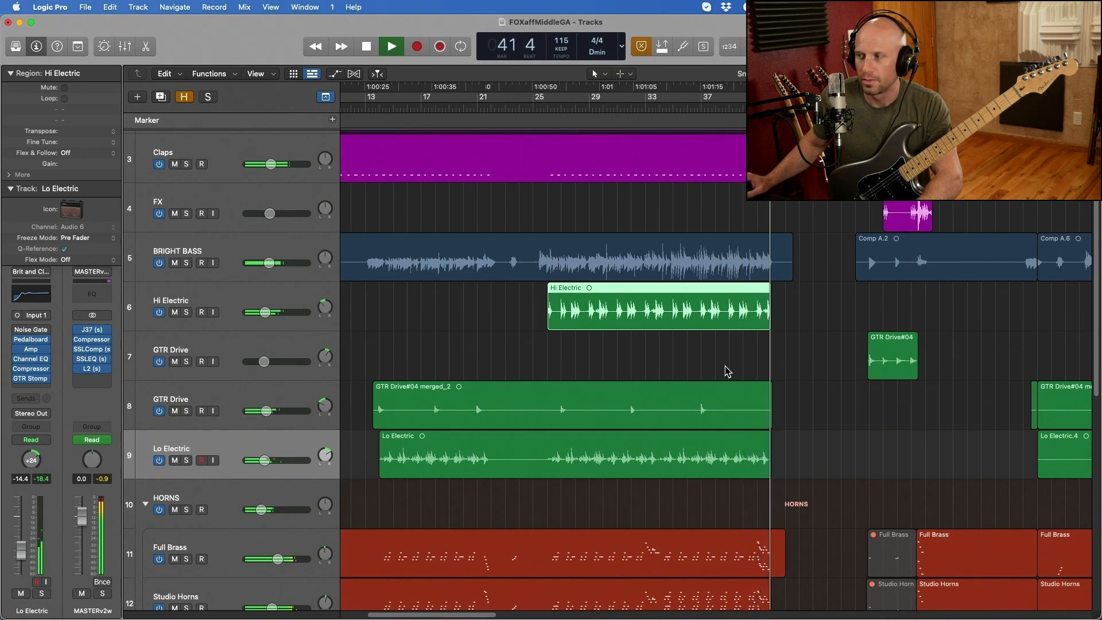
- Stop playback, then solo the BRIGHT BASS track and listen to it from bar 25 with the track selected
key("space")
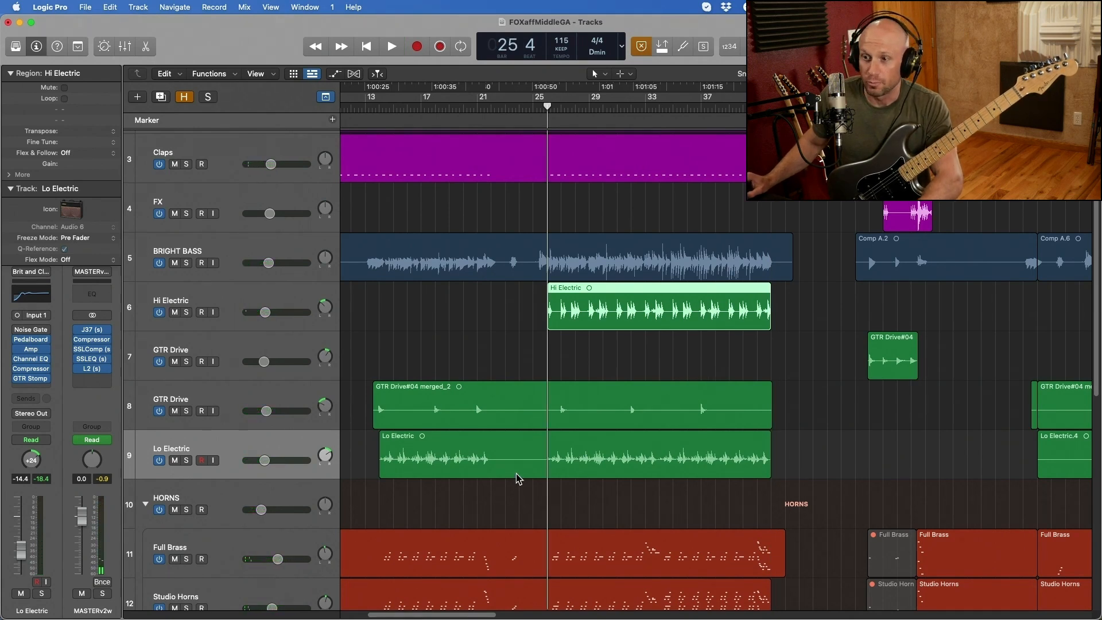
left_click(186, 263)
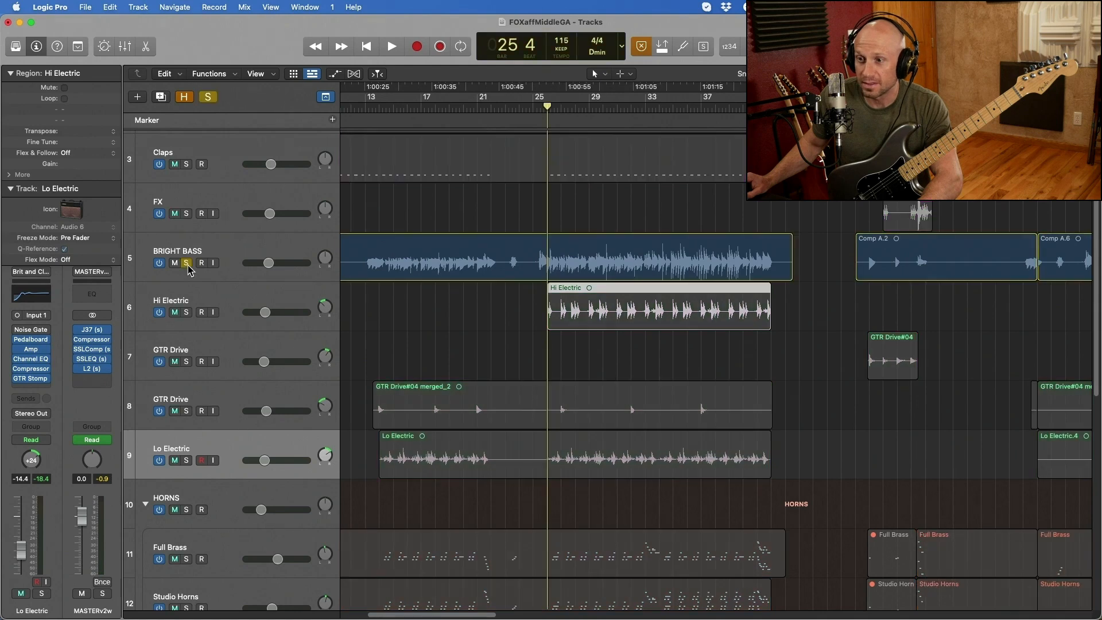
key("space")
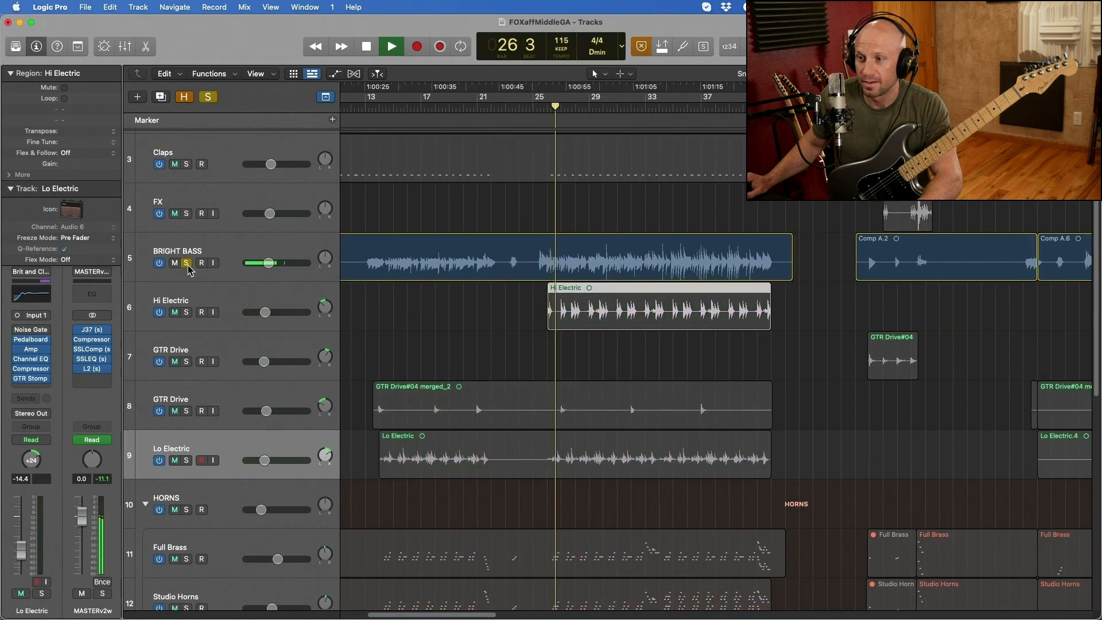
left_click(234, 254)
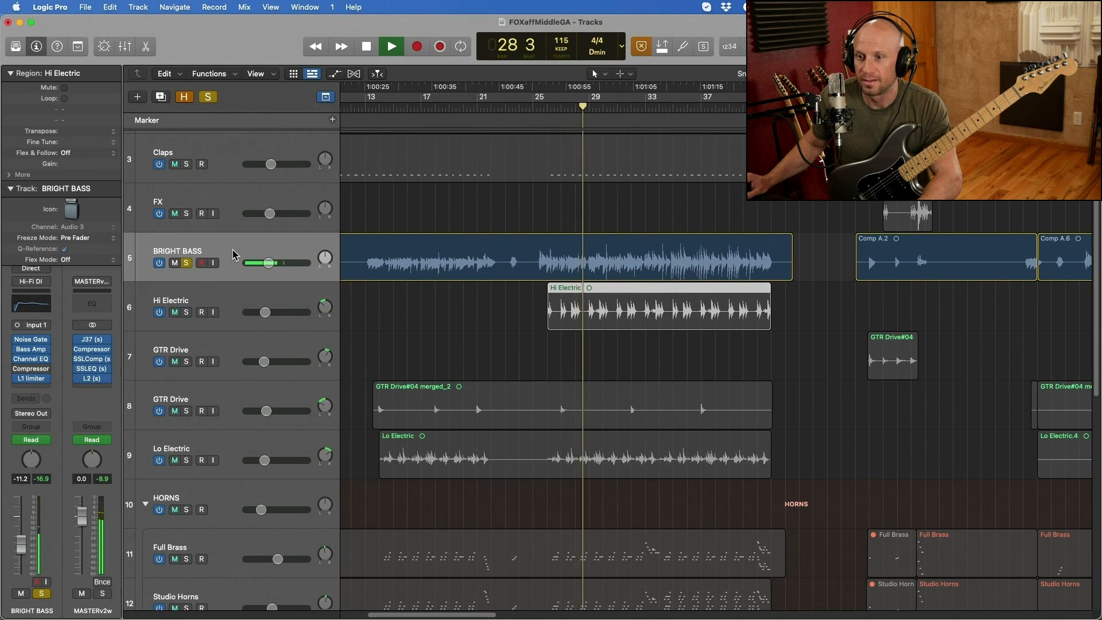
- Examine the Bass Amp plug-in on the BRIGHT BASS track, then close it and take the track out of solo
mouse_move(41, 361)
left_click(34, 350)
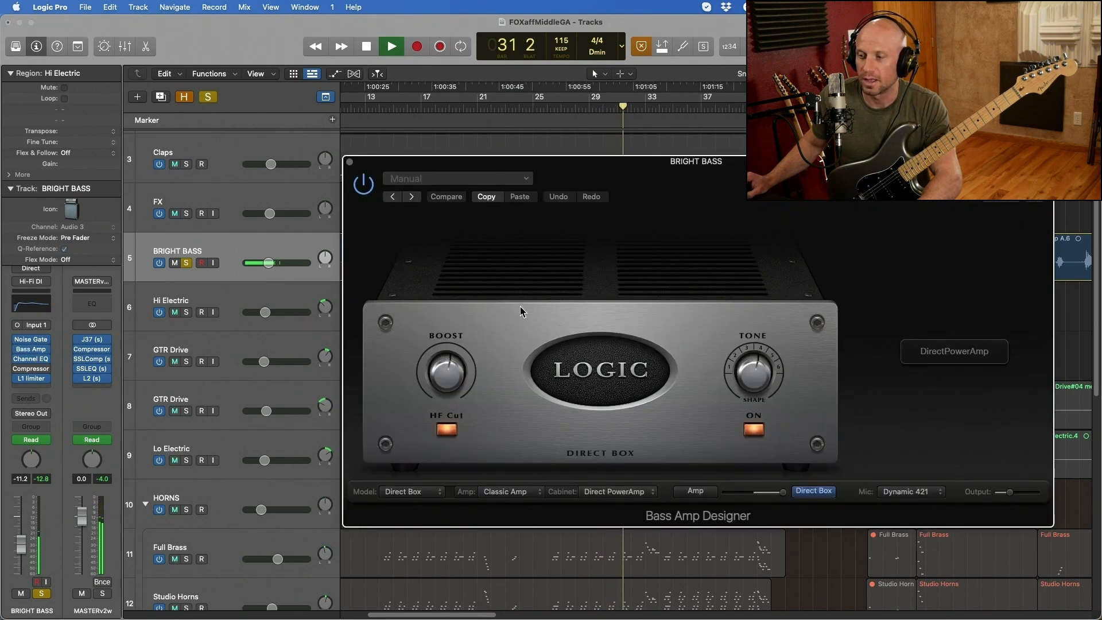
left_click_drag(515, 160, 401, 185)
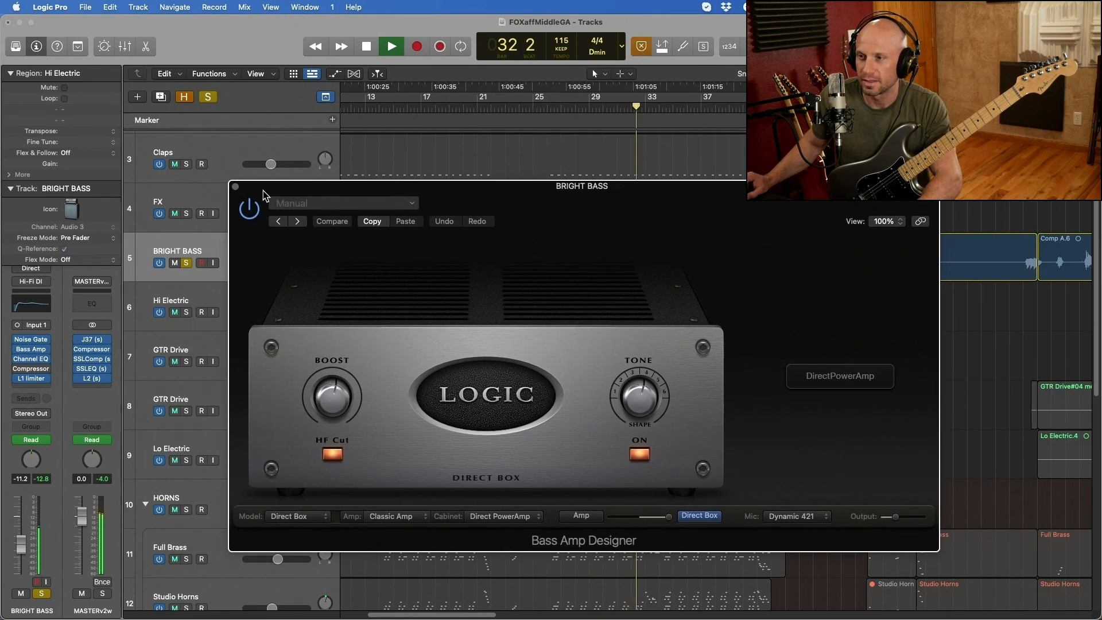
left_click(235, 187)
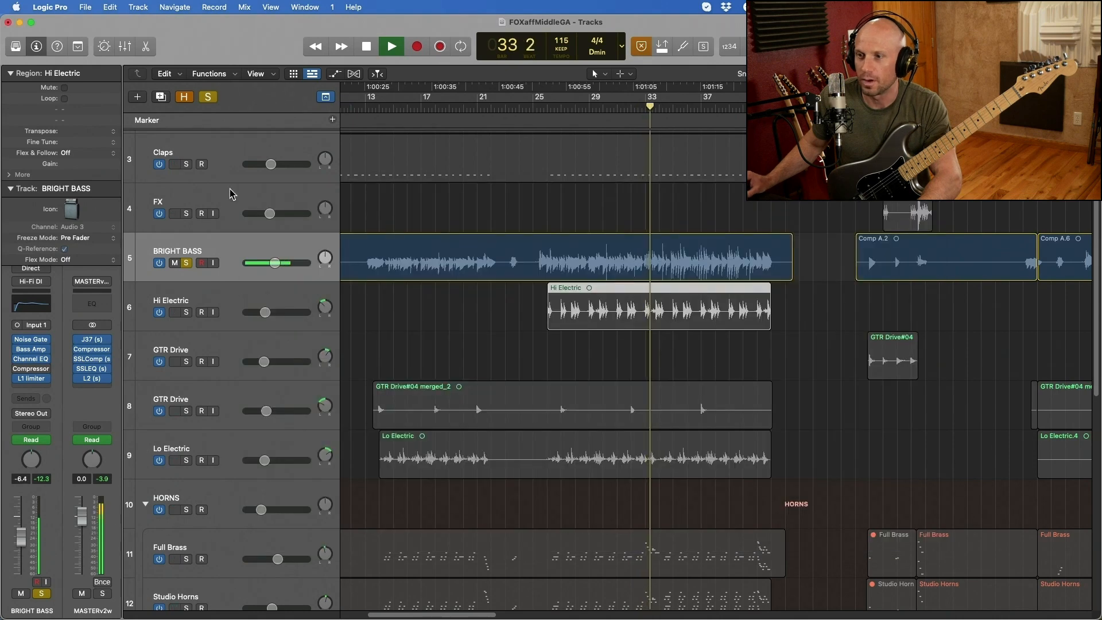
left_click(187, 264)
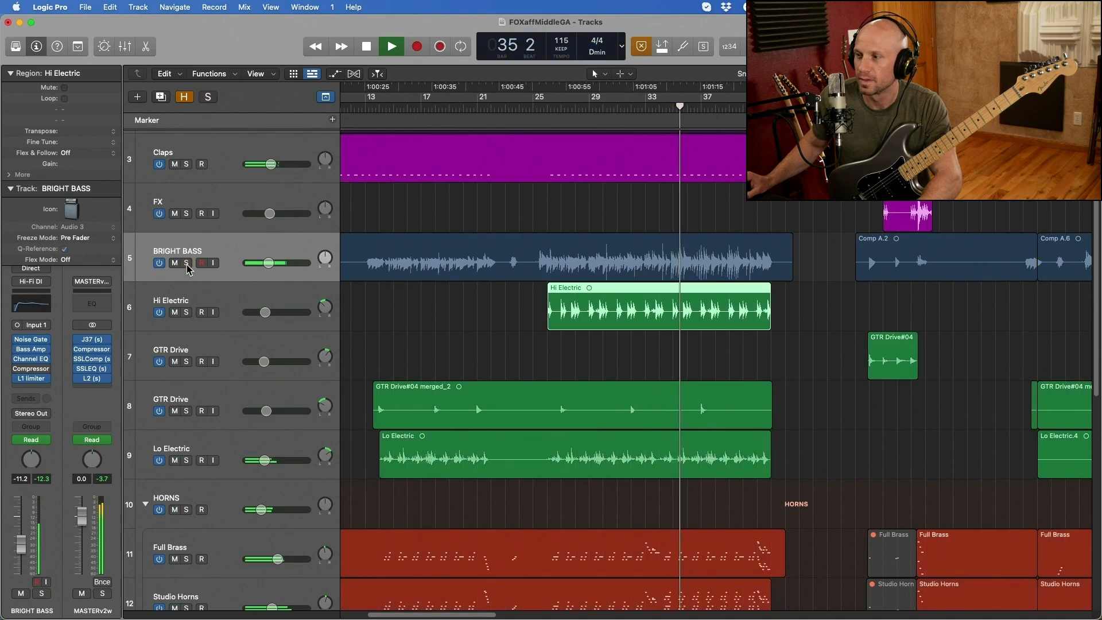
- Solo the Hi Electric track and stop playback
left_click(187, 312)
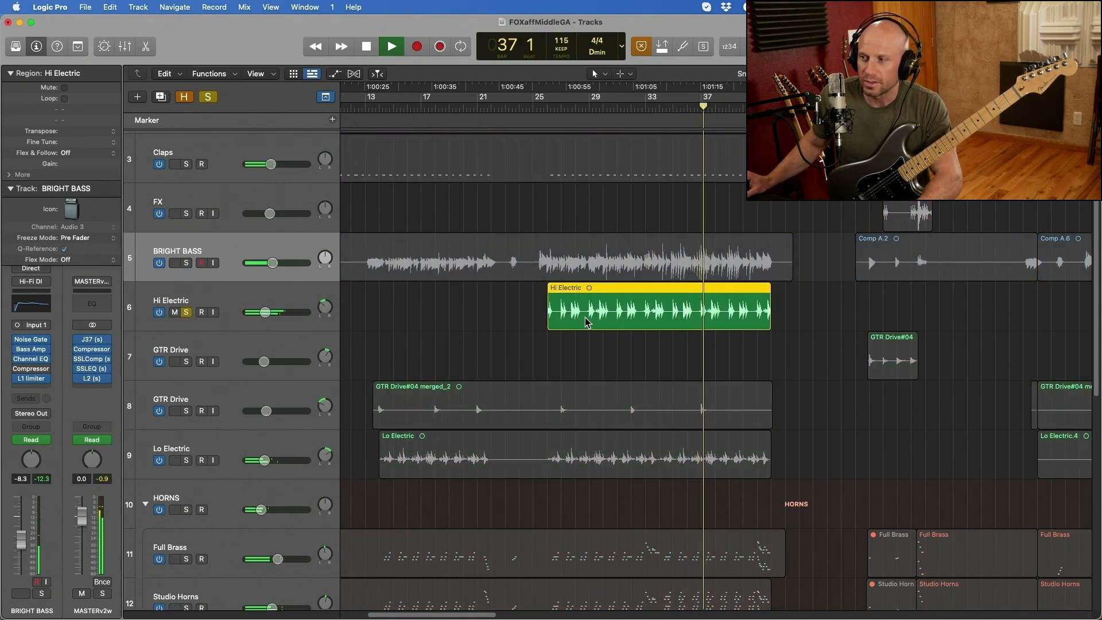
key("space")
key("super+Right")
key("super+Right")
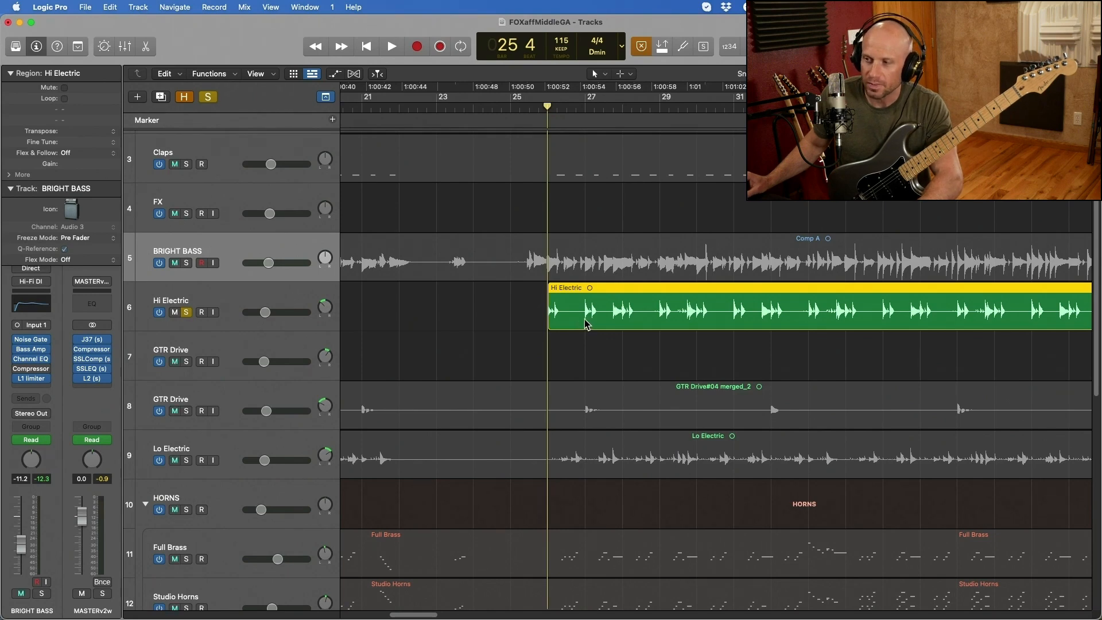
key("super+Left")
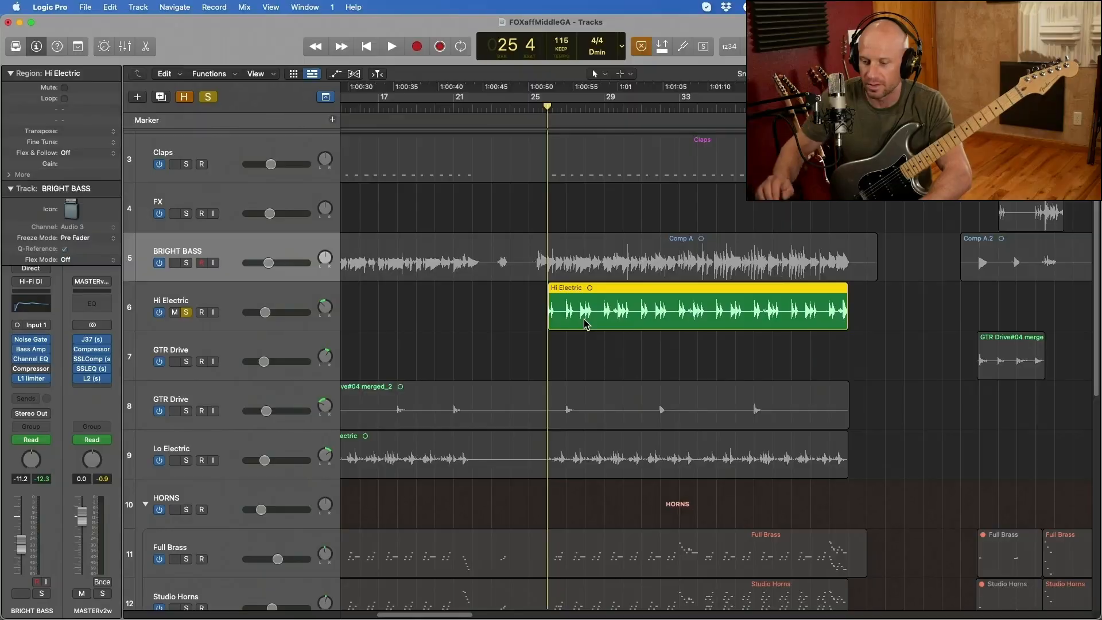
- Listen to the soloed Hi Electric track from bar 25, then take it out of solo and enable its input monitoring
key("space")
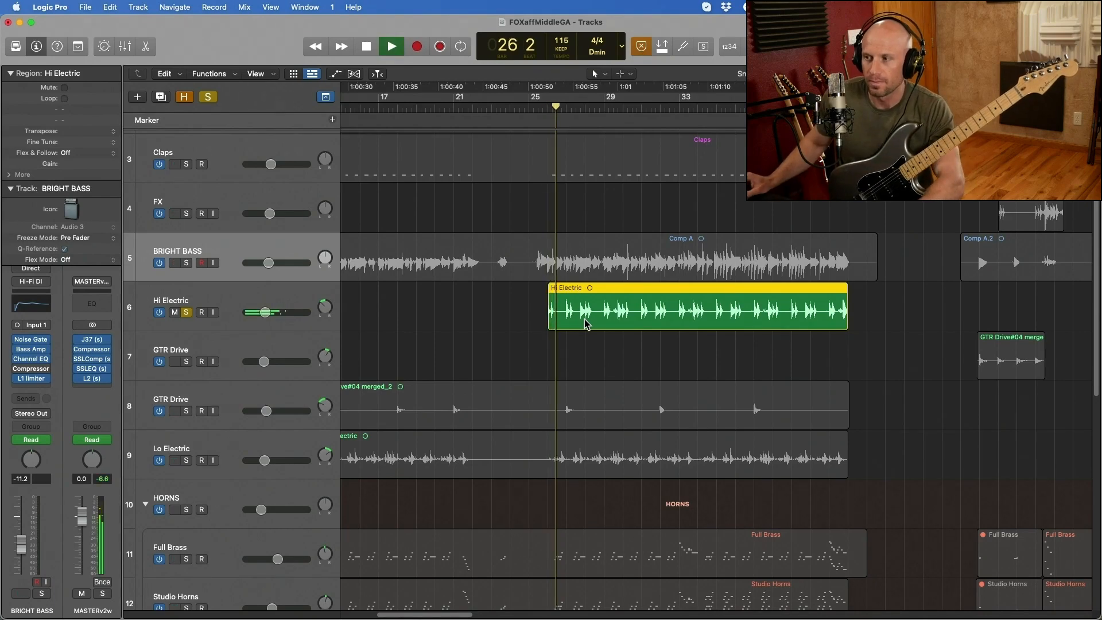
key("super+Right")
scroll(591, 328, "right", 1)
scroll(592, 328, "right", 1)
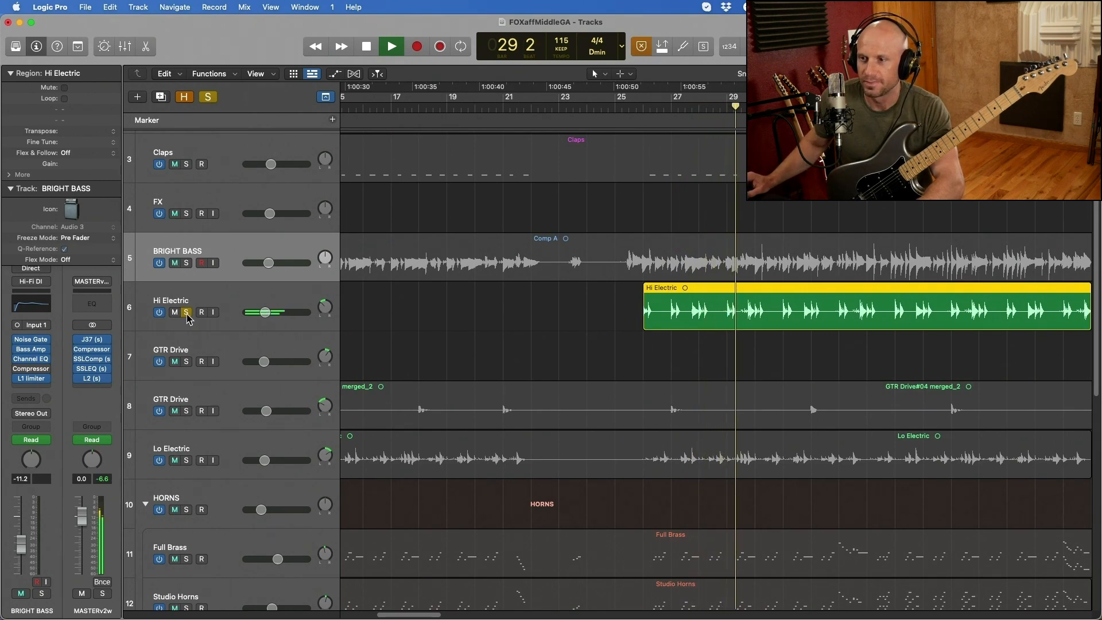
key("space")
left_click(187, 313)
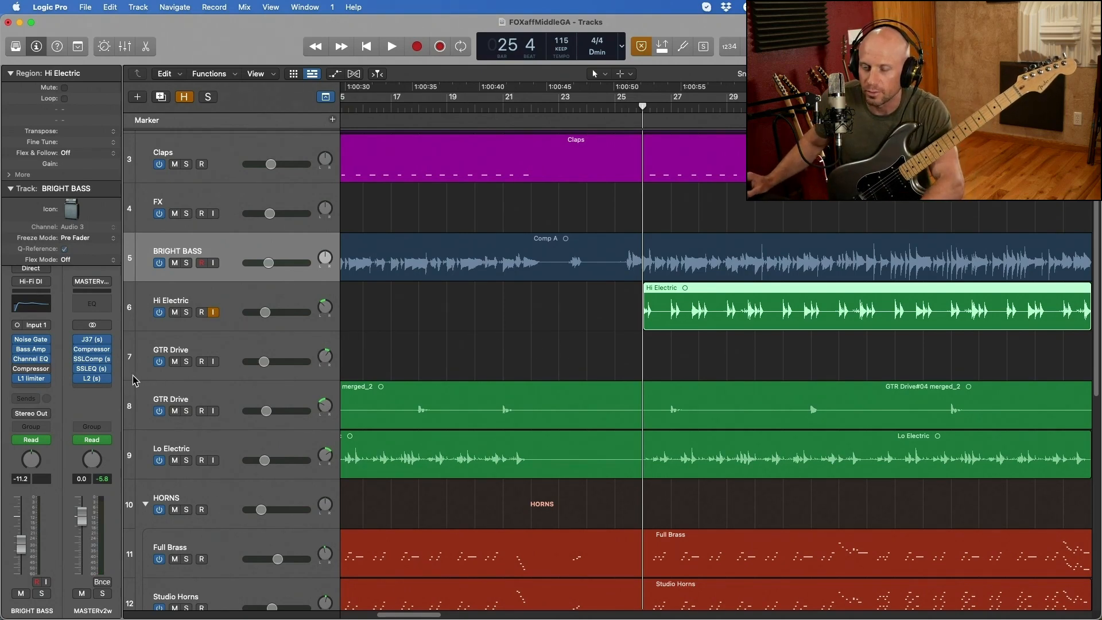
- Select the Hi Electric track and examine its Pedalboard pedals and Amp Designer settings, closing each plug-in again
key("Down")
left_click(32, 330)
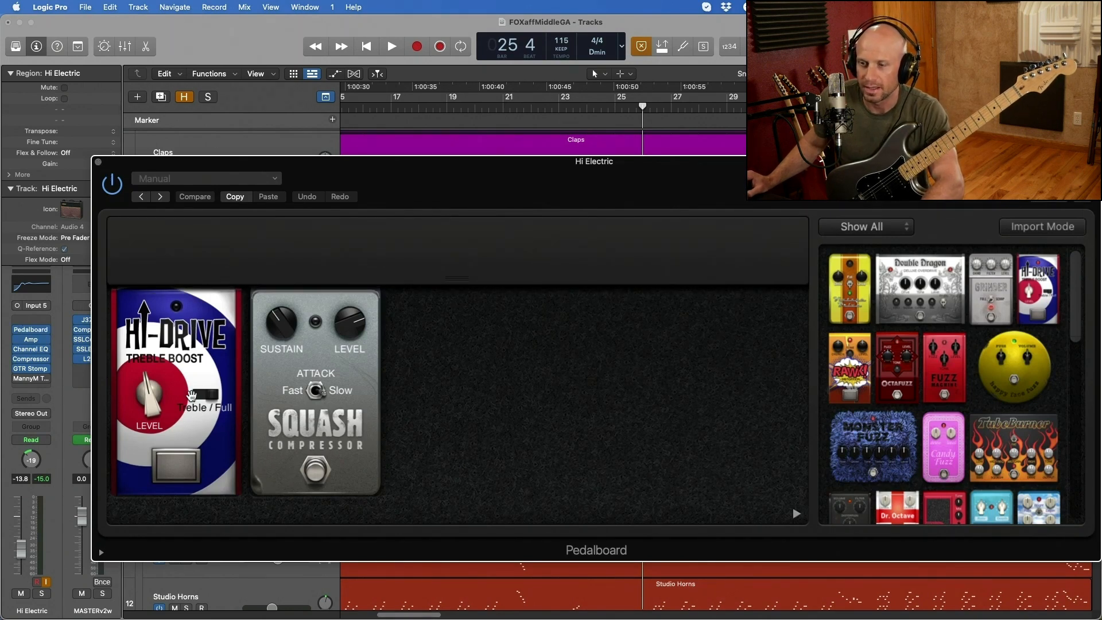
left_click(99, 163)
left_click(35, 340)
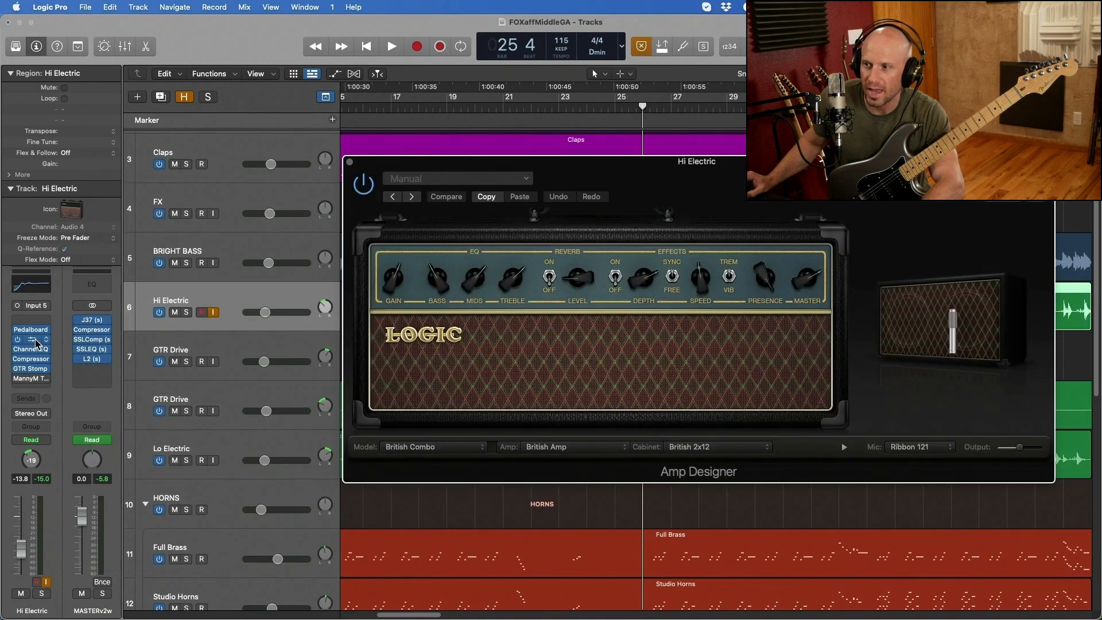
left_click_drag(551, 165, 463, 167)
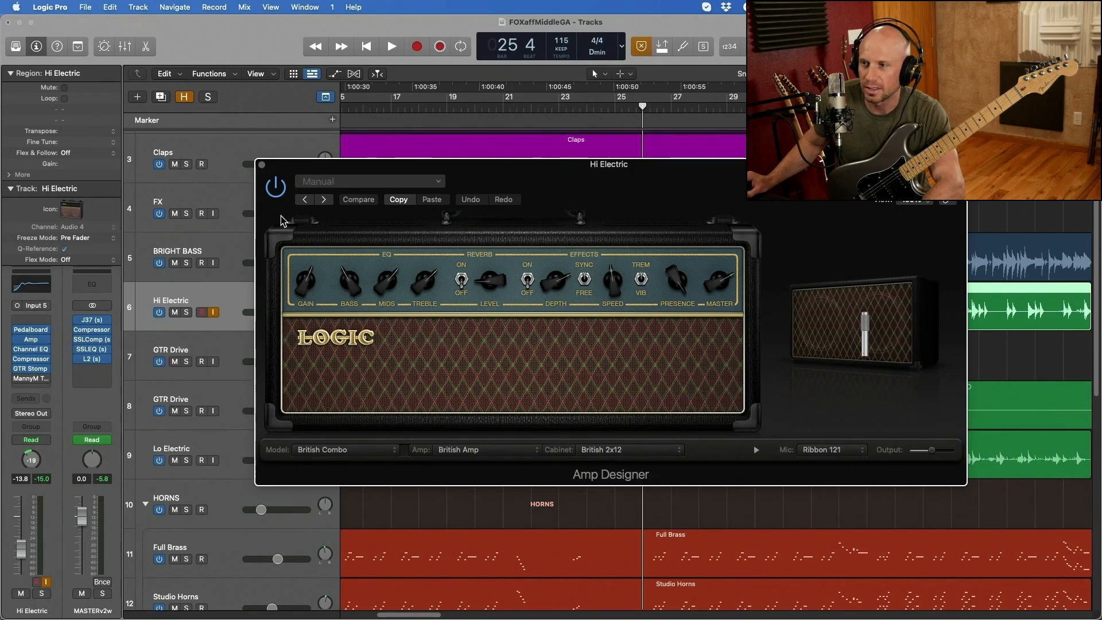
left_click(262, 166)
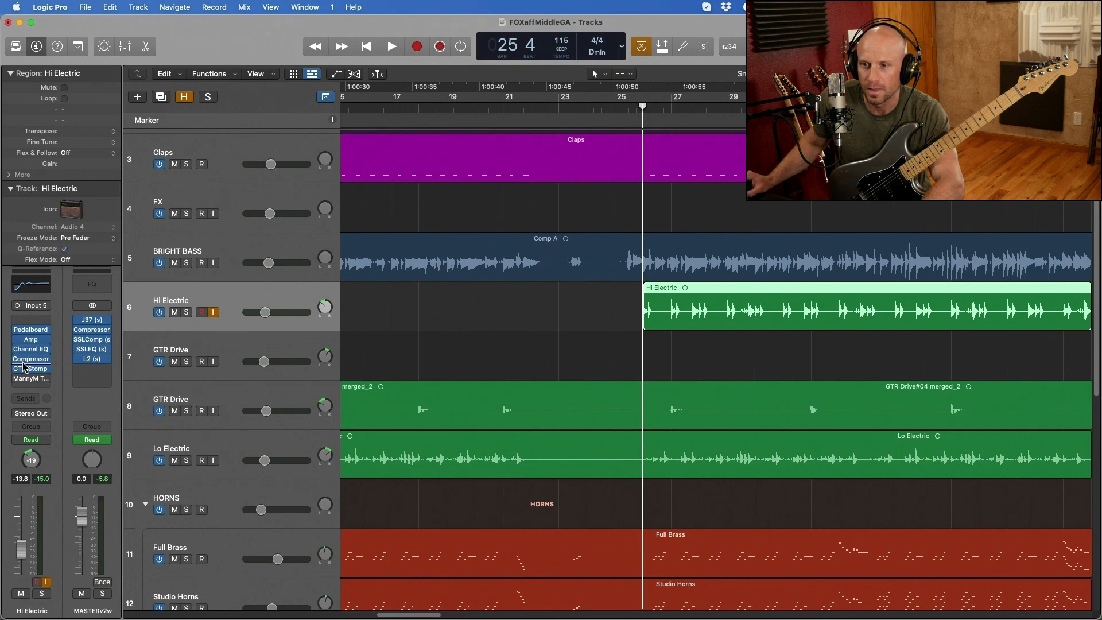
- Examine the Channel EQ curve on the Hi Electric track and close the plug-in
left_click(32, 350)
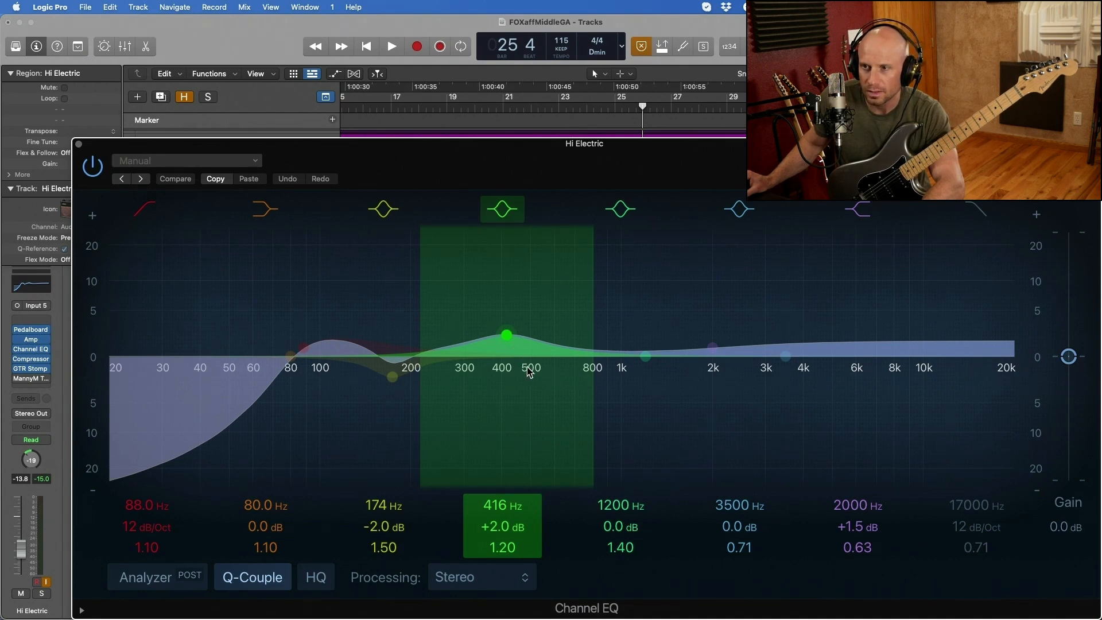
left_click(97, 166)
left_click(93, 166)
left_click(92, 166)
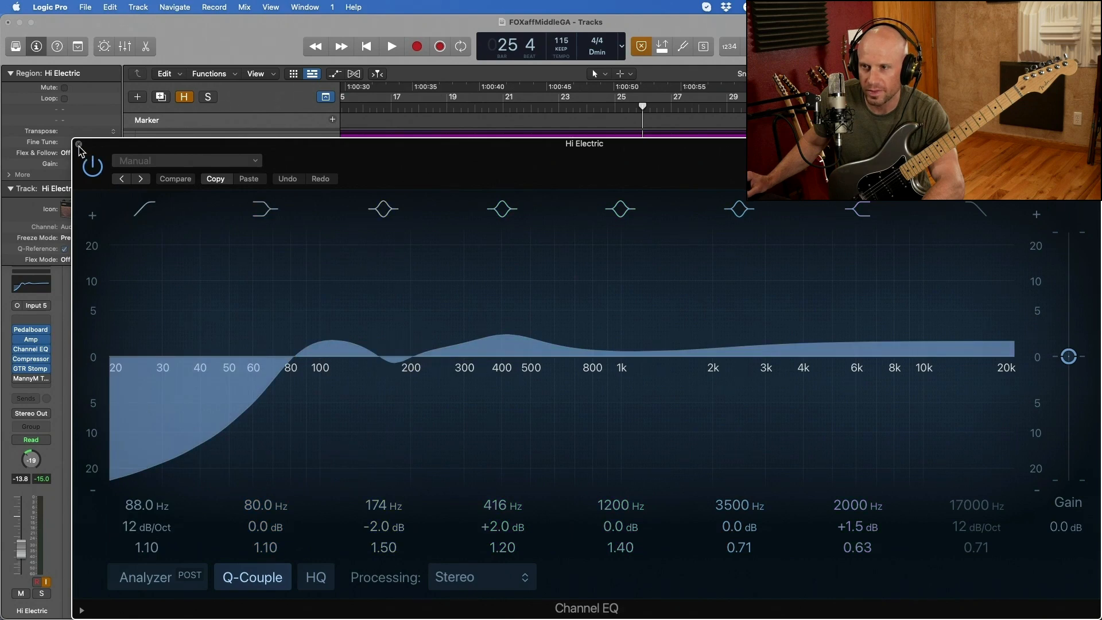
left_click(91, 164)
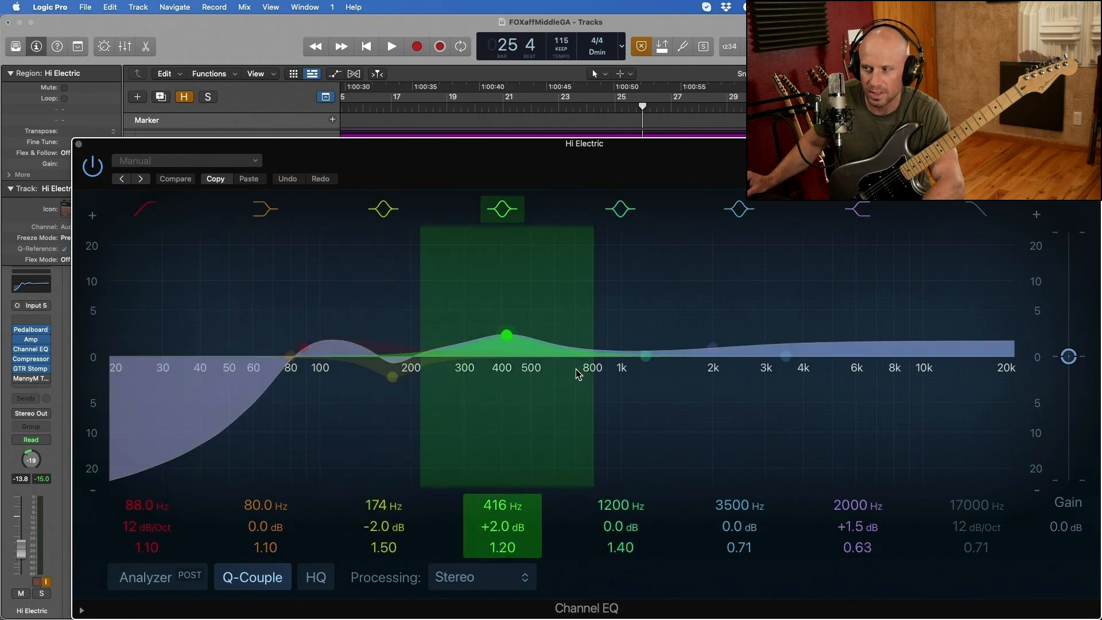
left_click(90, 164)
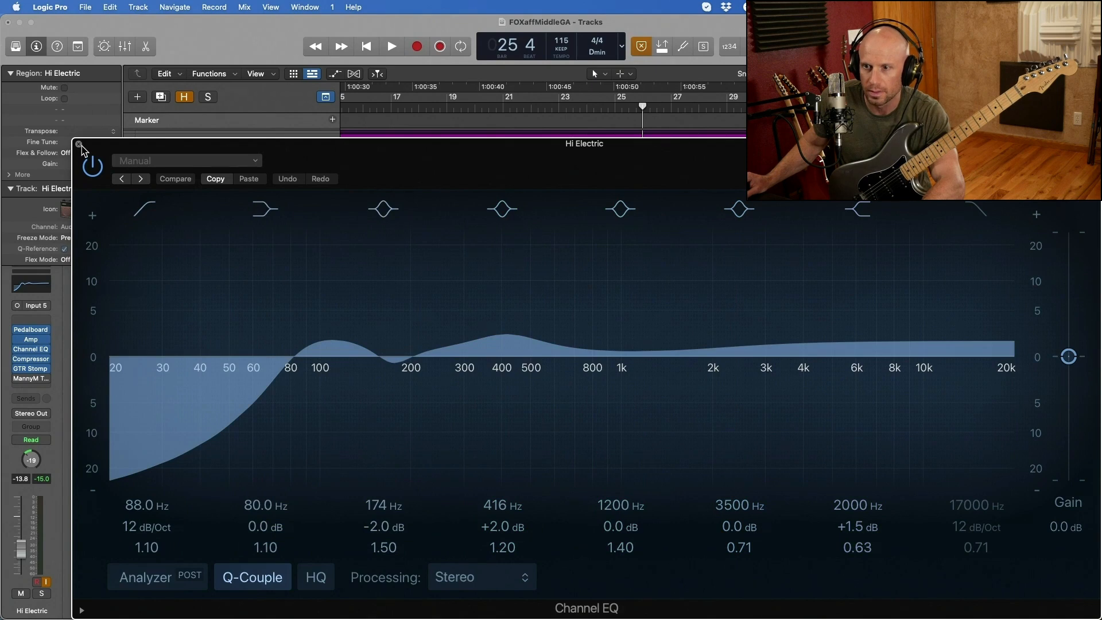
left_click(79, 144)
- Examine the Hi Electric track's Compressor settings, playing the mix from bar 25 to watch it work, and close the plug-in
left_click(35, 360)
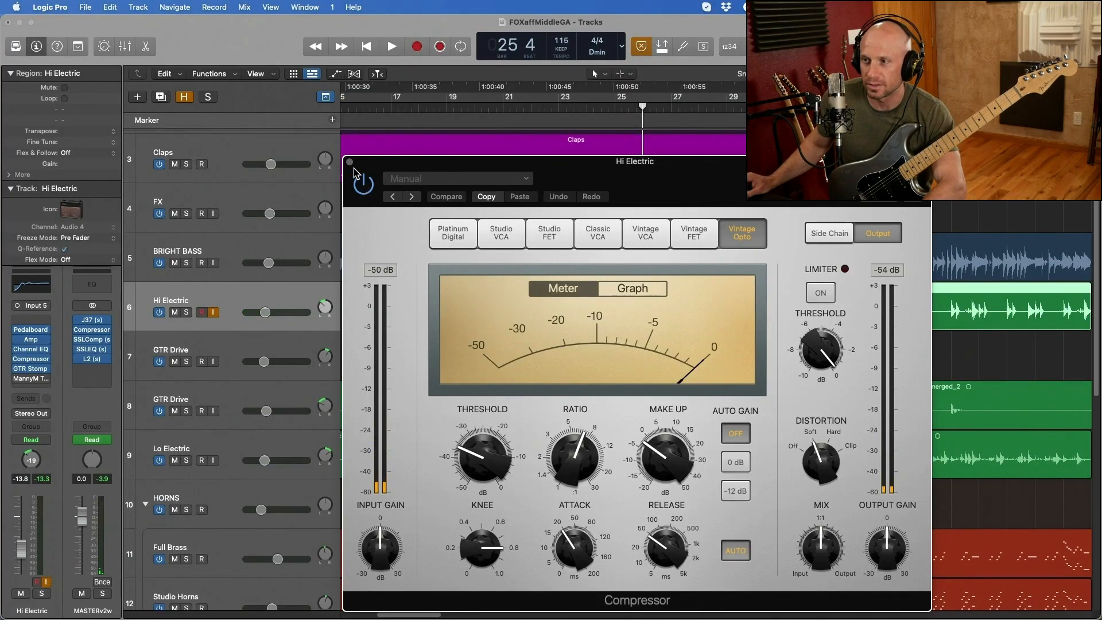
left_click(350, 164)
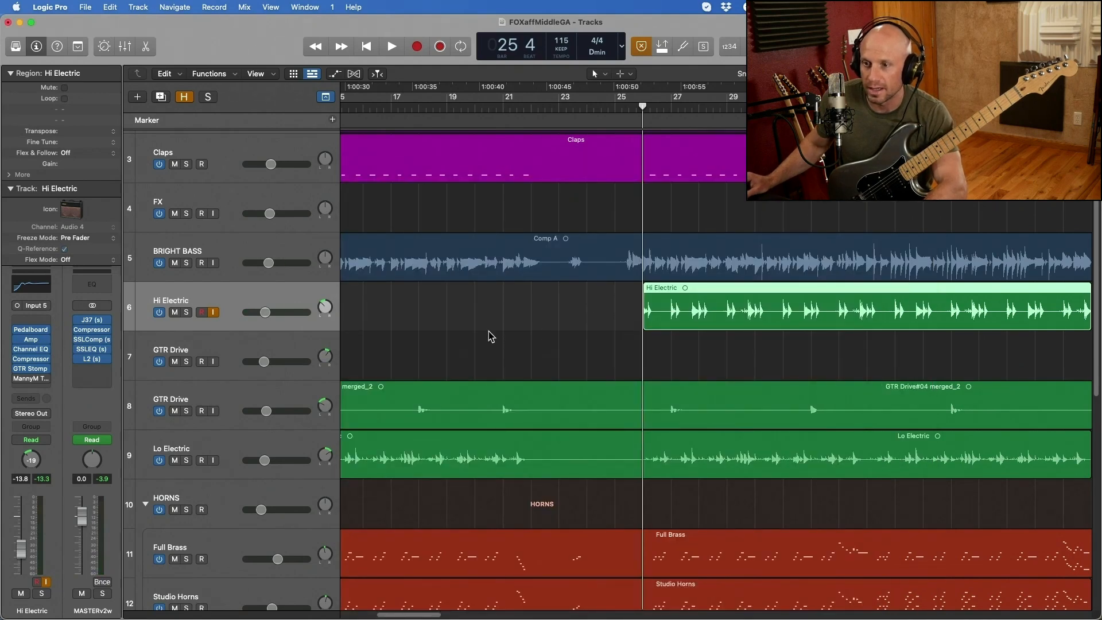
key("space")
left_click(31, 358)
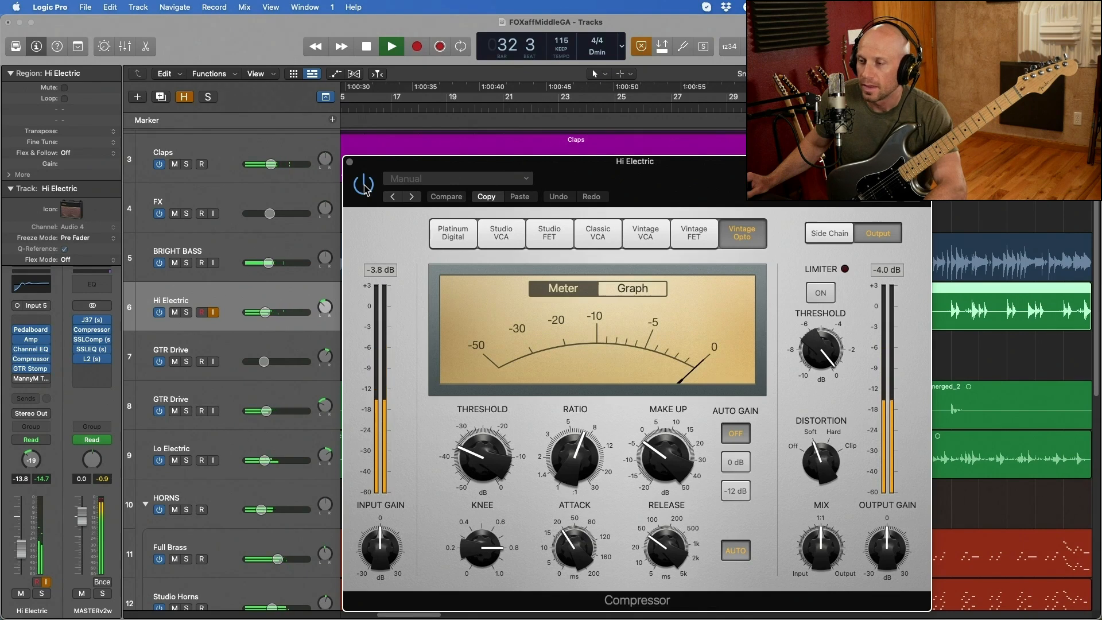
key("space")
left_click_drag(393, 166, 351, 156)
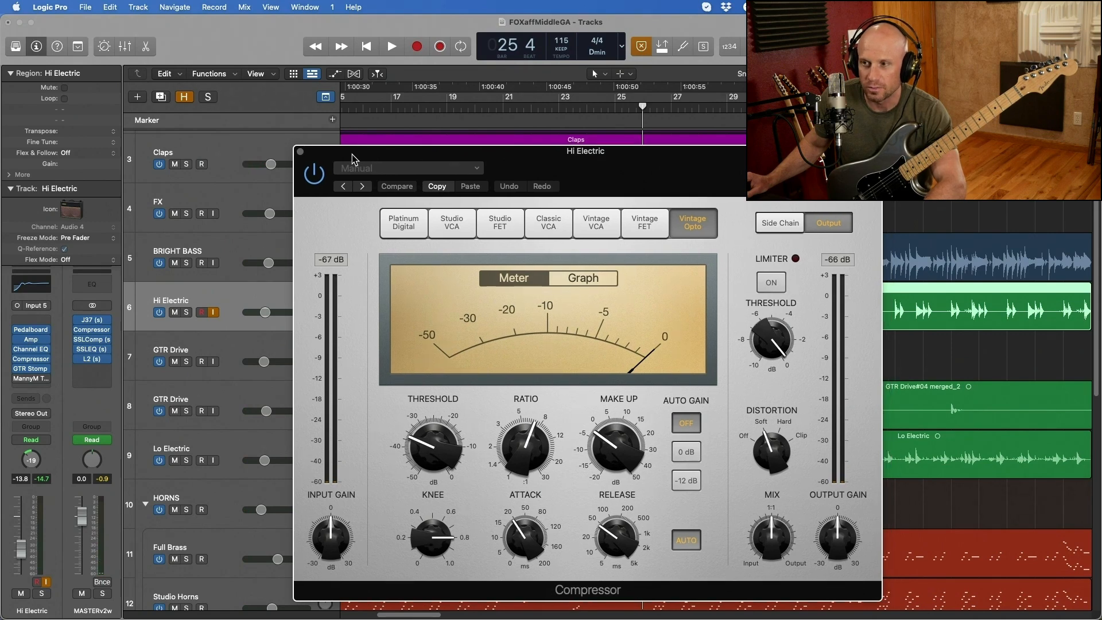
left_click(300, 152)
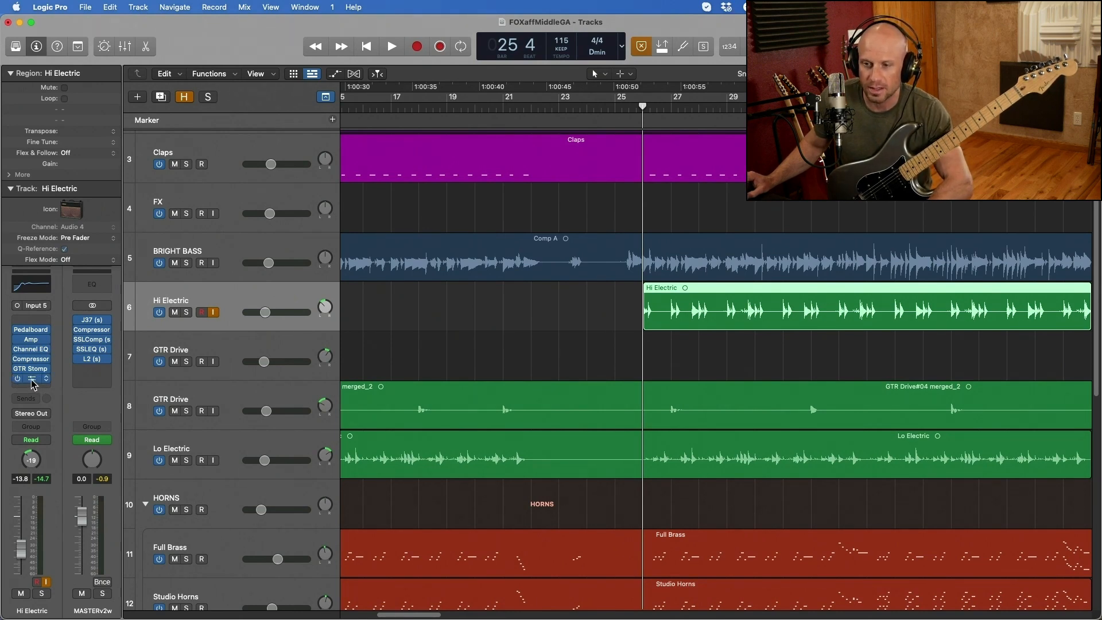
- Activate and open the MannyM Tone Shaper on the Hi Electric track and start playback from bar 25
left_click(31, 379)
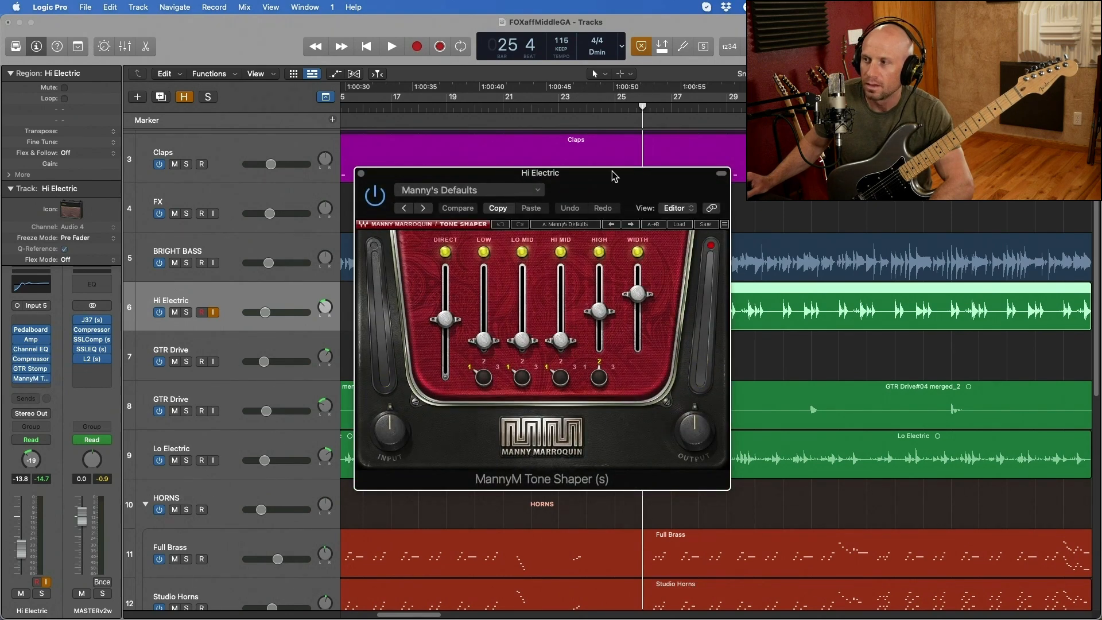
left_click_drag(613, 175, 448, 147)
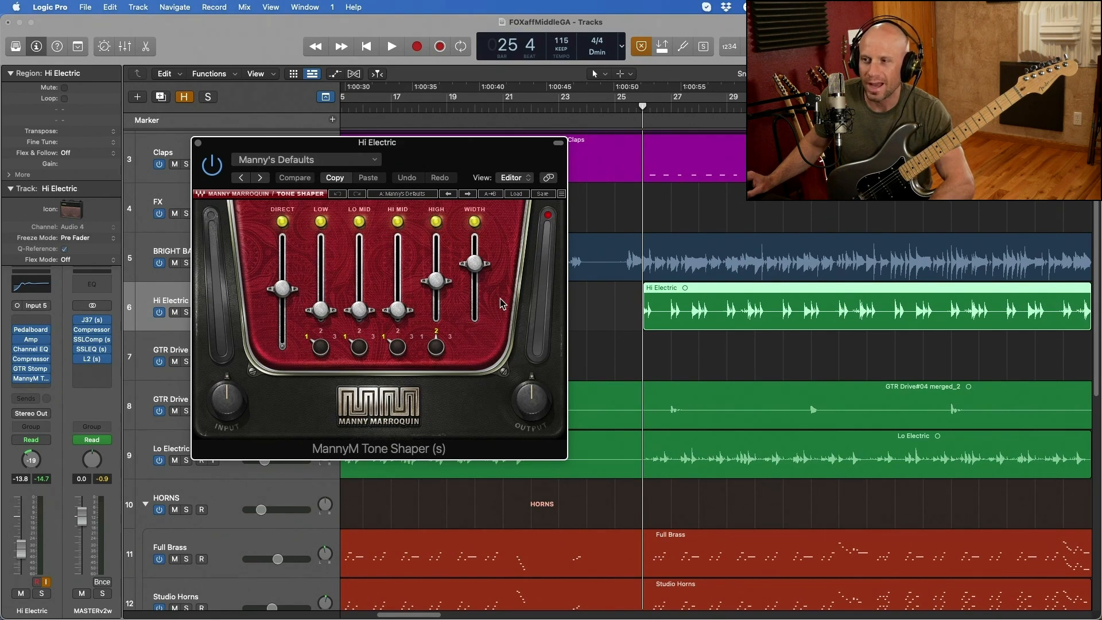
key("space")
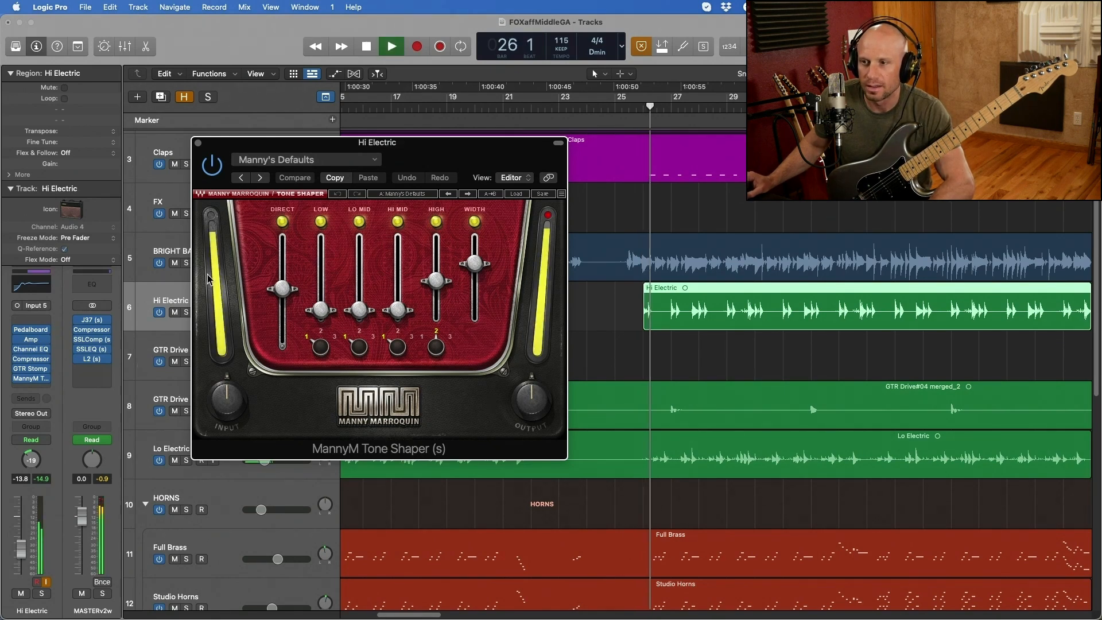
- Solo the Hi Electric track and compare its sound with the MannyM Tone Shaper bypassed and active
left_click_drag(278, 150, 290, 245)
left_click(184, 315)
left_click(273, 246)
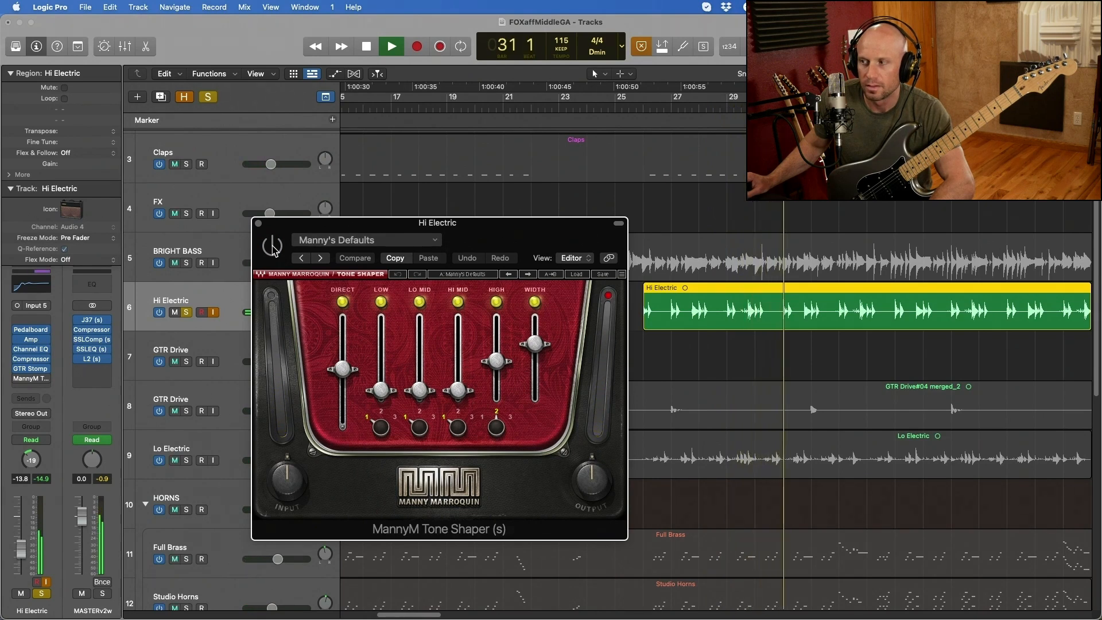
left_click(273, 247)
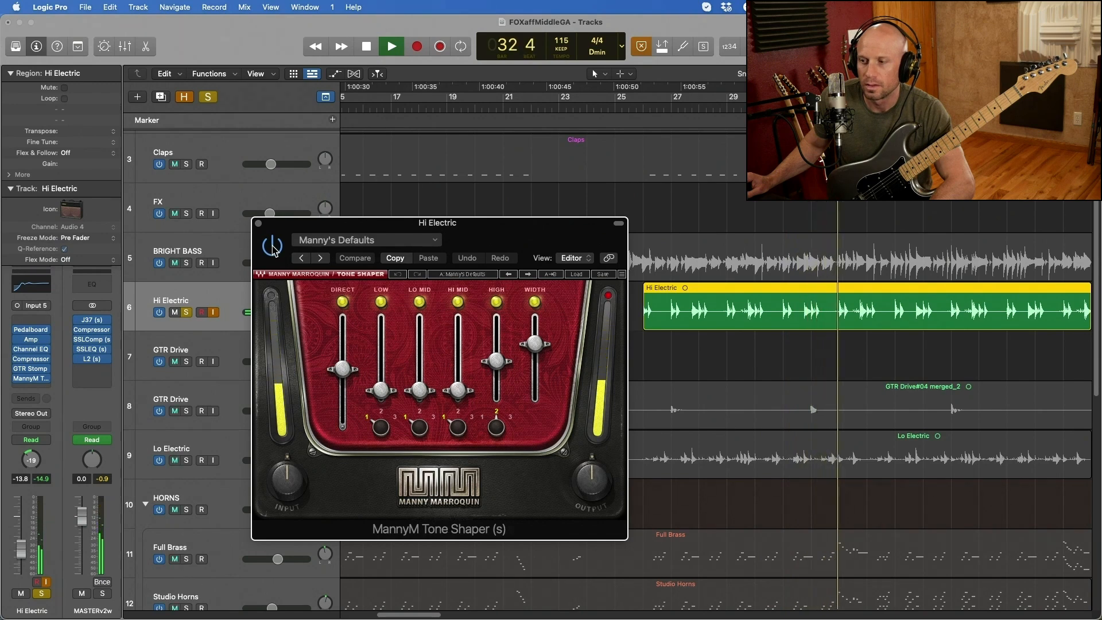
key("space")
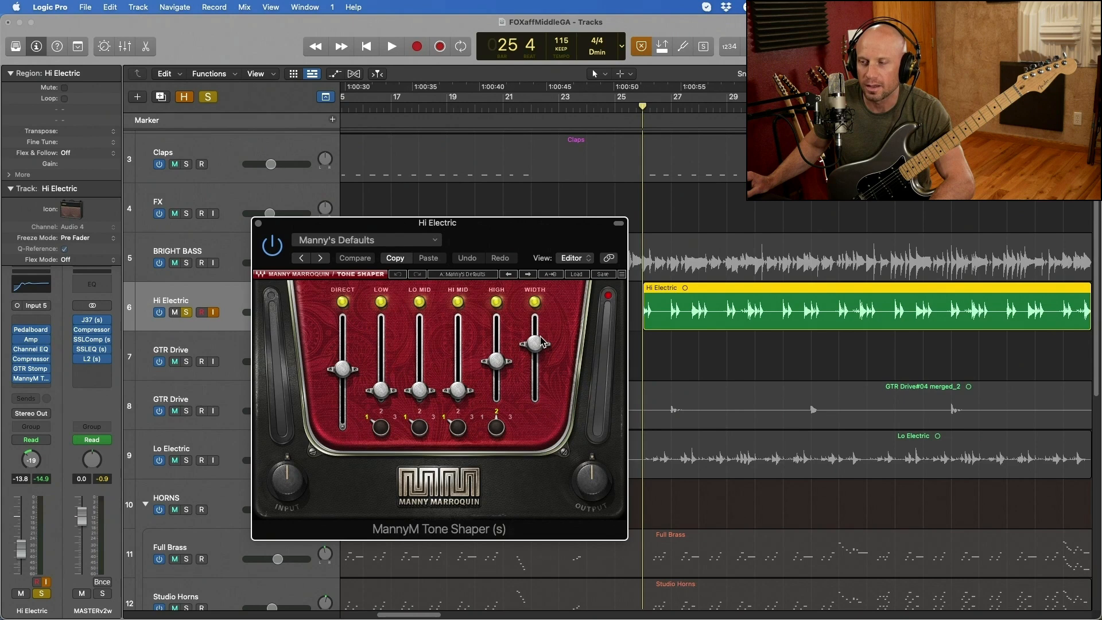
- Raise the Tone Shaper's DIRECT fader slightly while the soloed Hi Electric track plays
left_click(662, 307)
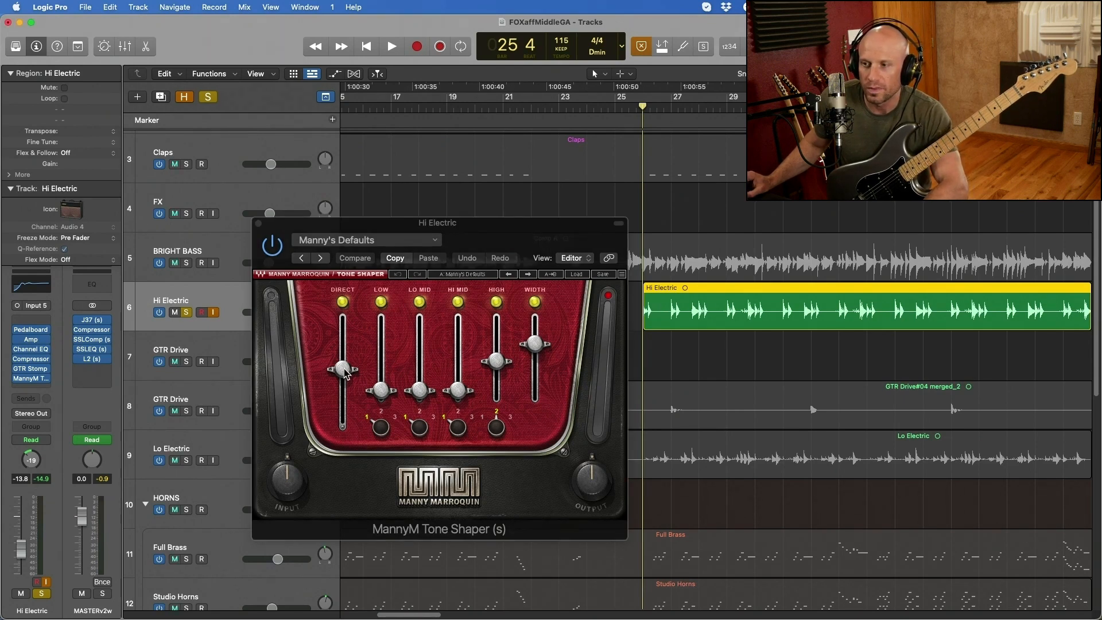
key("space")
mouse_move(343, 370)
left_mouse_down()
mouse_move(342, 326)
mouse_move(343, 412)
mouse_move(343, 364)
left_mouse_up()
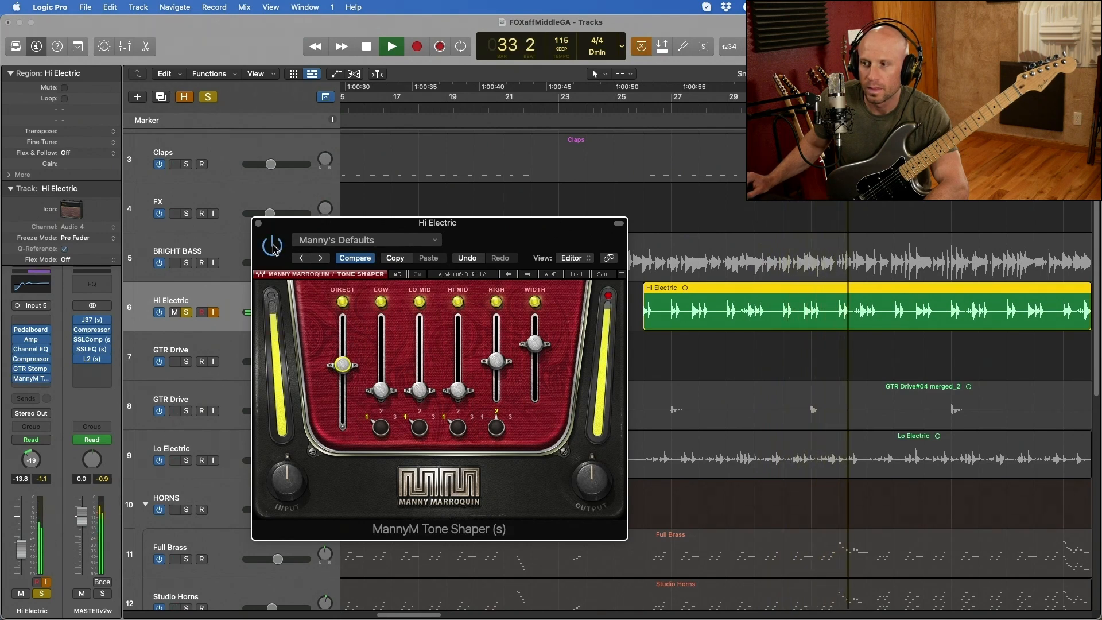
- Stop the soloed playback and audition the newly recorded Hi Electric take from around bar 26
key("space")
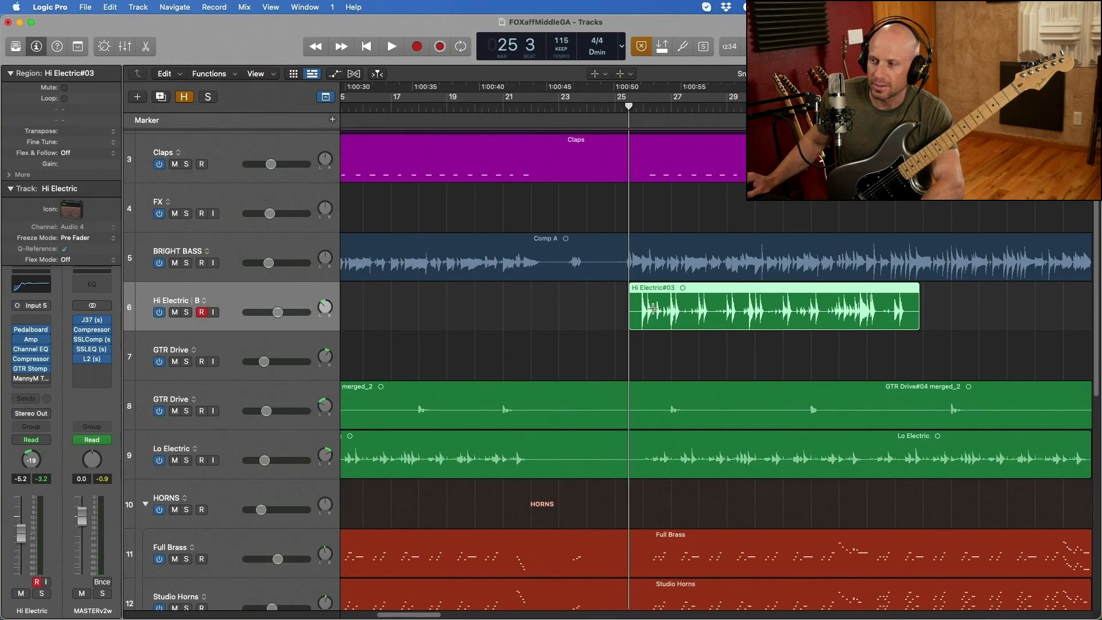
left_click(658, 319, "super")
key("super+Right")
key("super+Right")
key("super+Right")
key("super+Right")
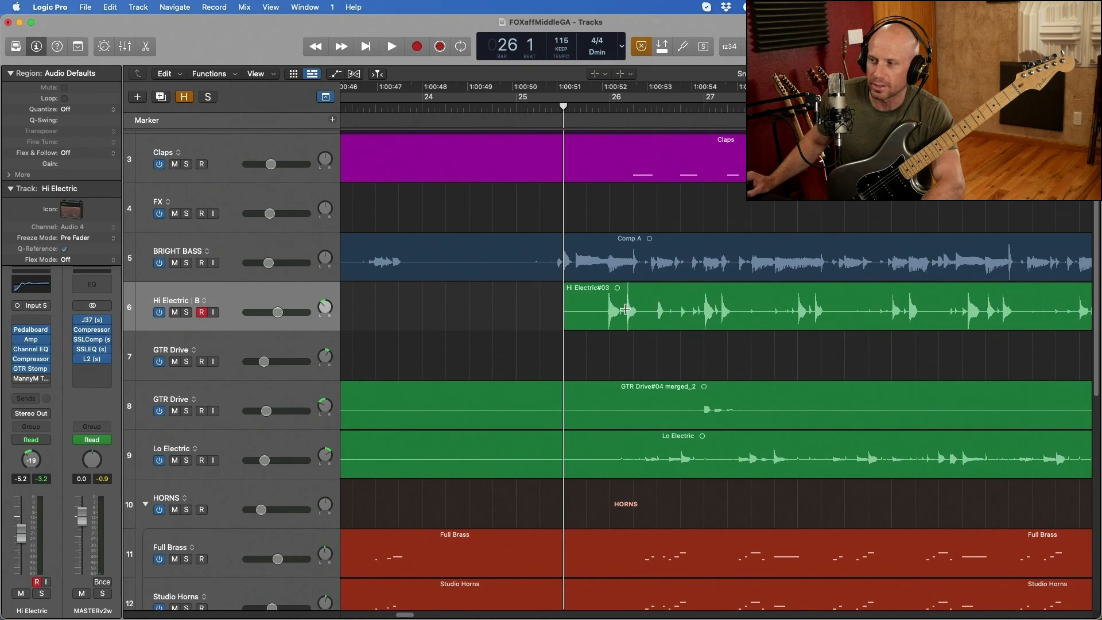
key("space")
key("super+Right")
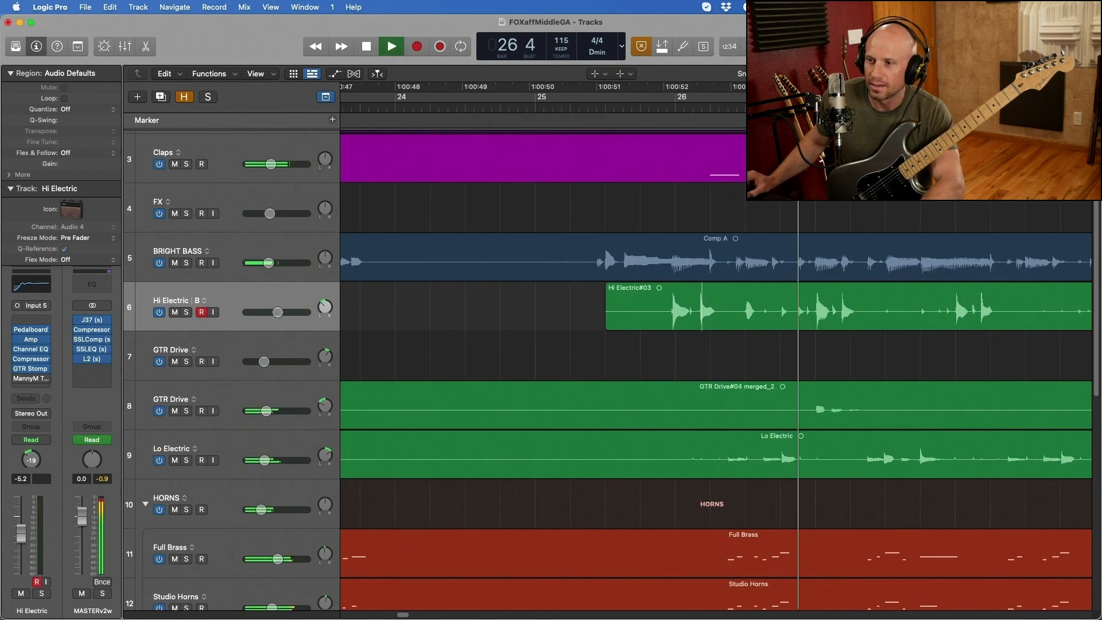
key("space")
- Audition the Hi Electric take and delete the stray audio between its phrases just before bar 28 and just before bar 27
left_click_drag(858, 311, 950, 311)
key("Delete")
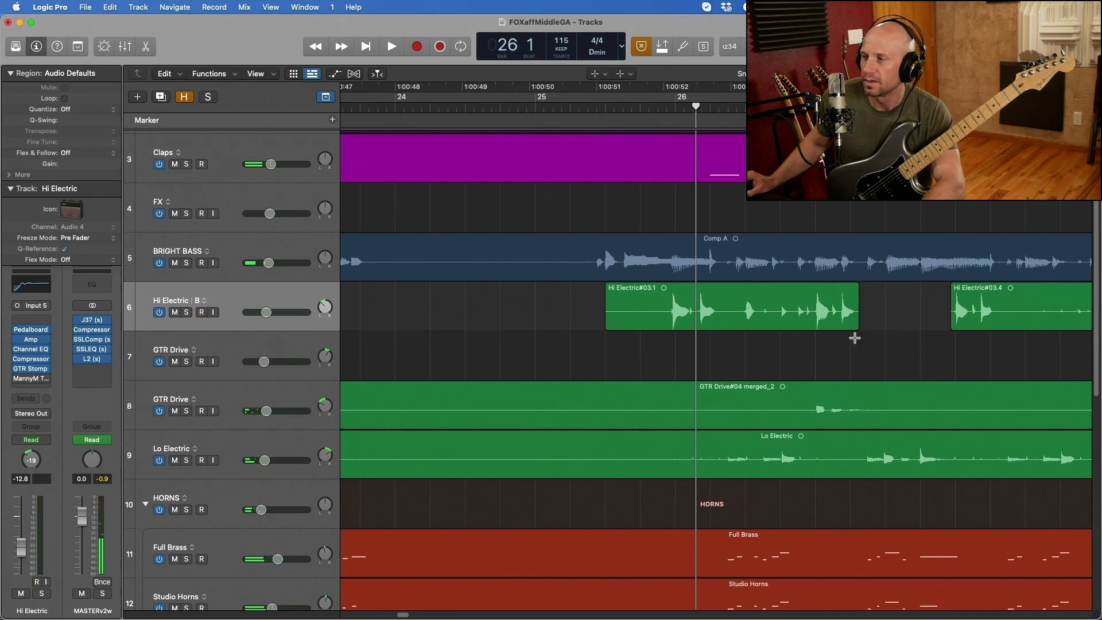
left_click(656, 305)
key("space")
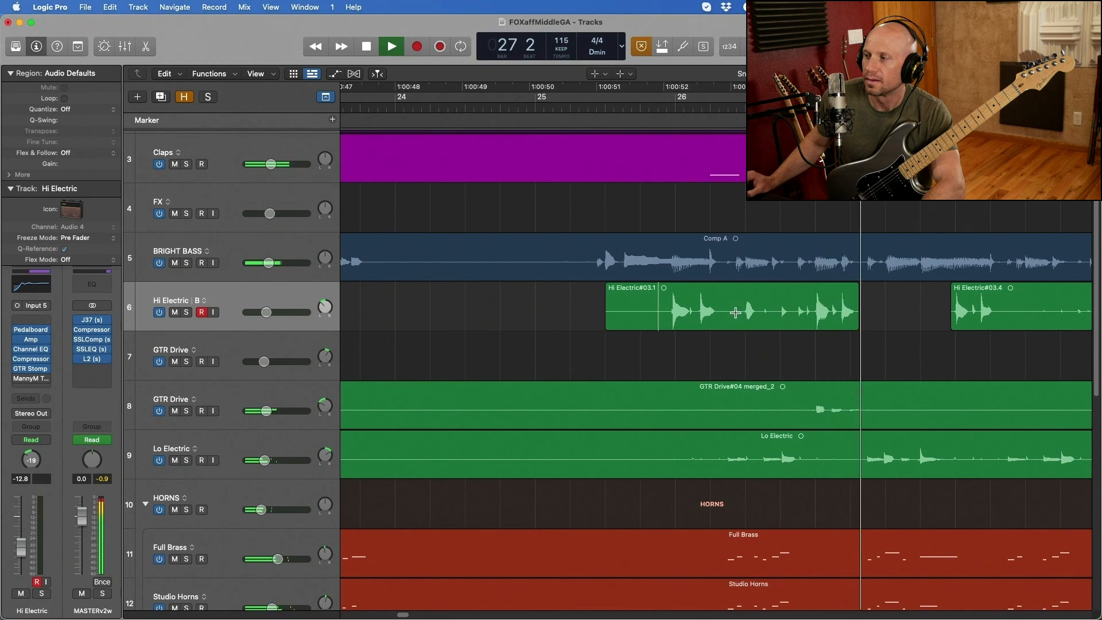
key("space")
left_click_drag(736, 311, 794, 310)
key("Delete")
key("super+Left")
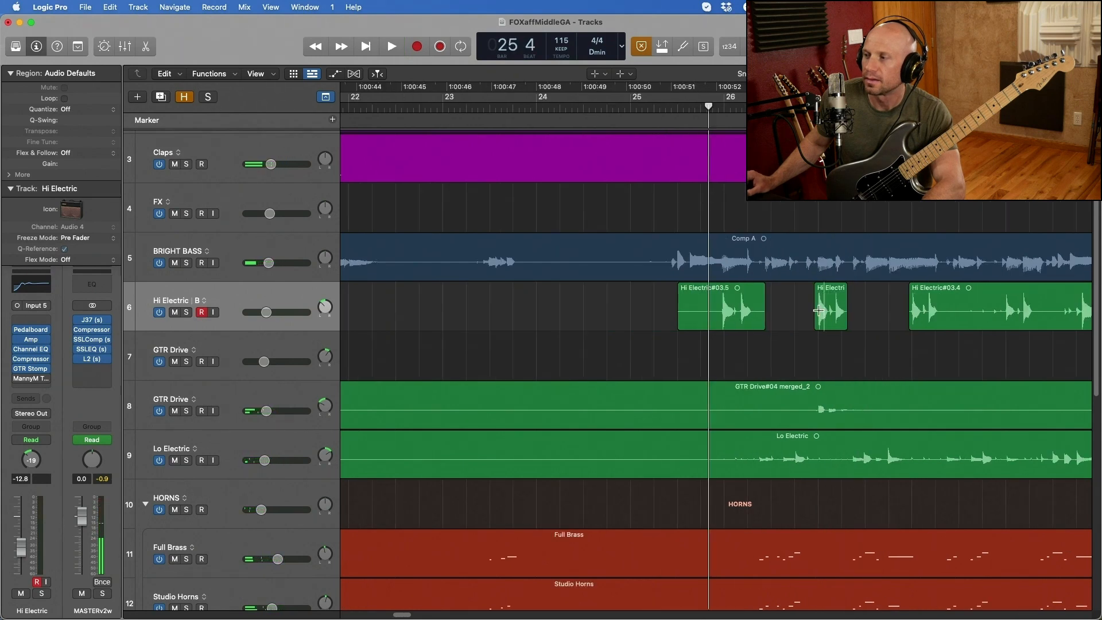
- Delete the stray Hi Electric audio leading up to bar 29 and the gap just before bar 30
left_click(948, 320)
key("super+Right")
left_click_drag(945, 319, 1028, 313)
key("Delete")
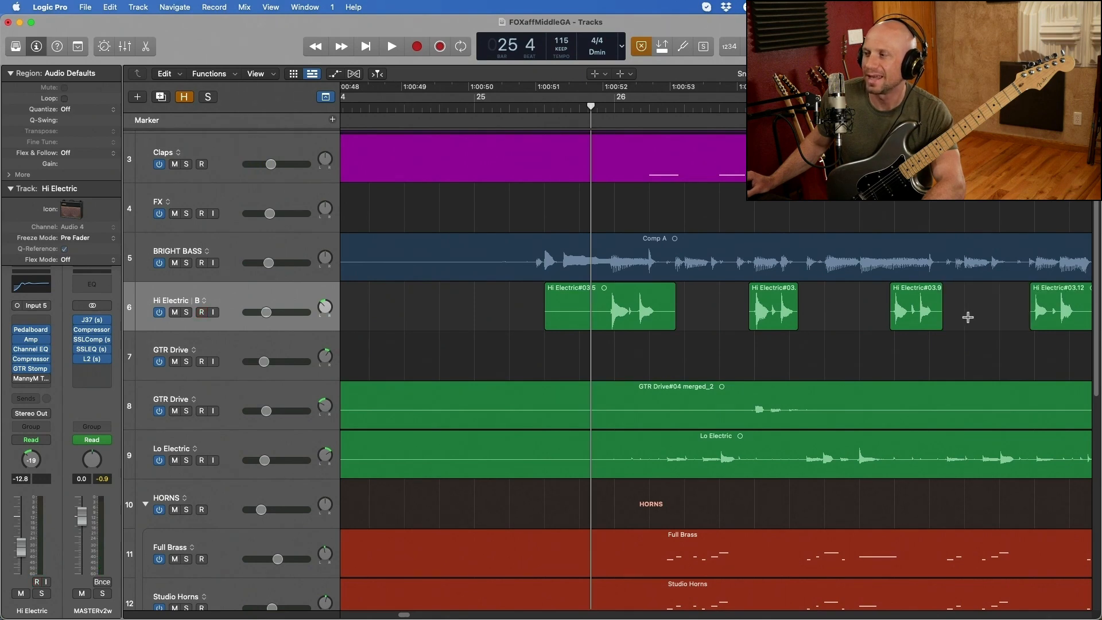
key("super+Left")
scroll(867, 325, "right", 3)
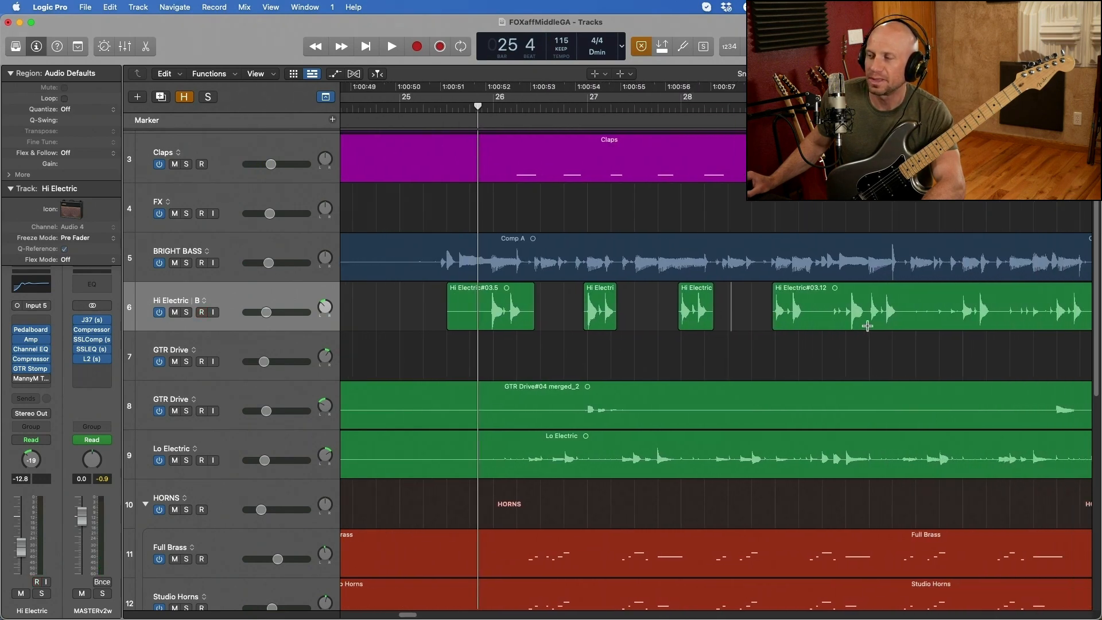
scroll(846, 314, "up", 3)
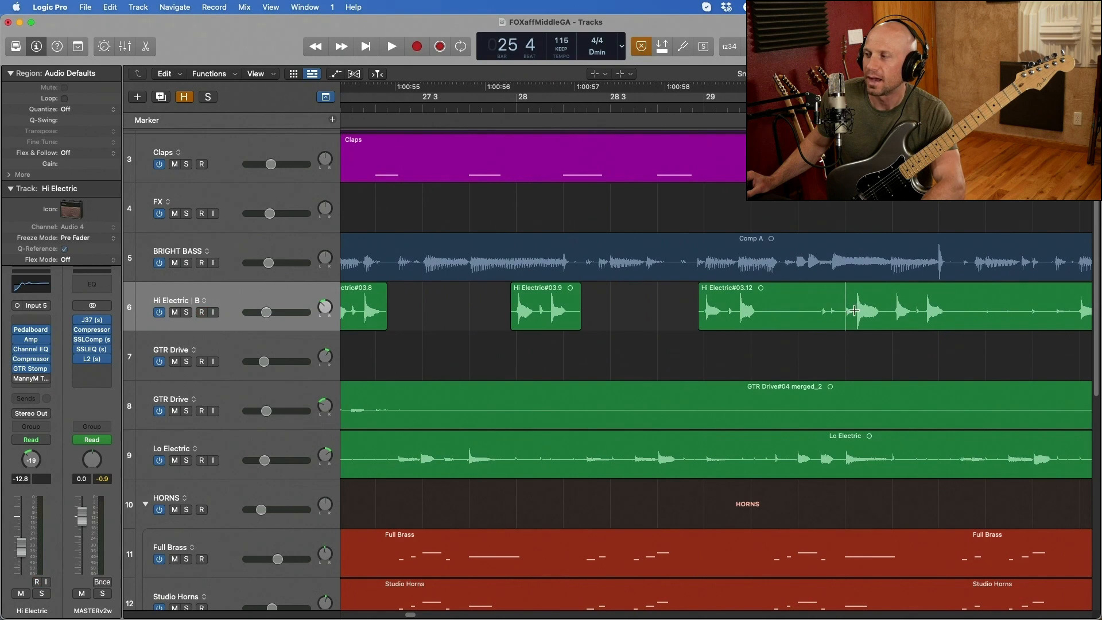
left_click_drag(855, 310, 825, 318)
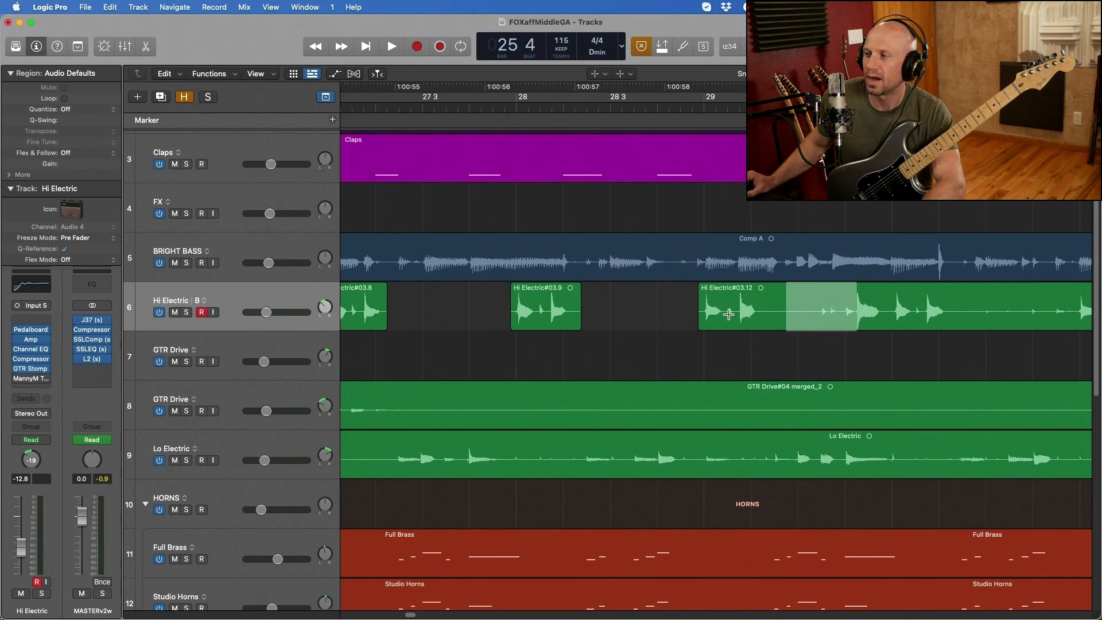
key("Delete")
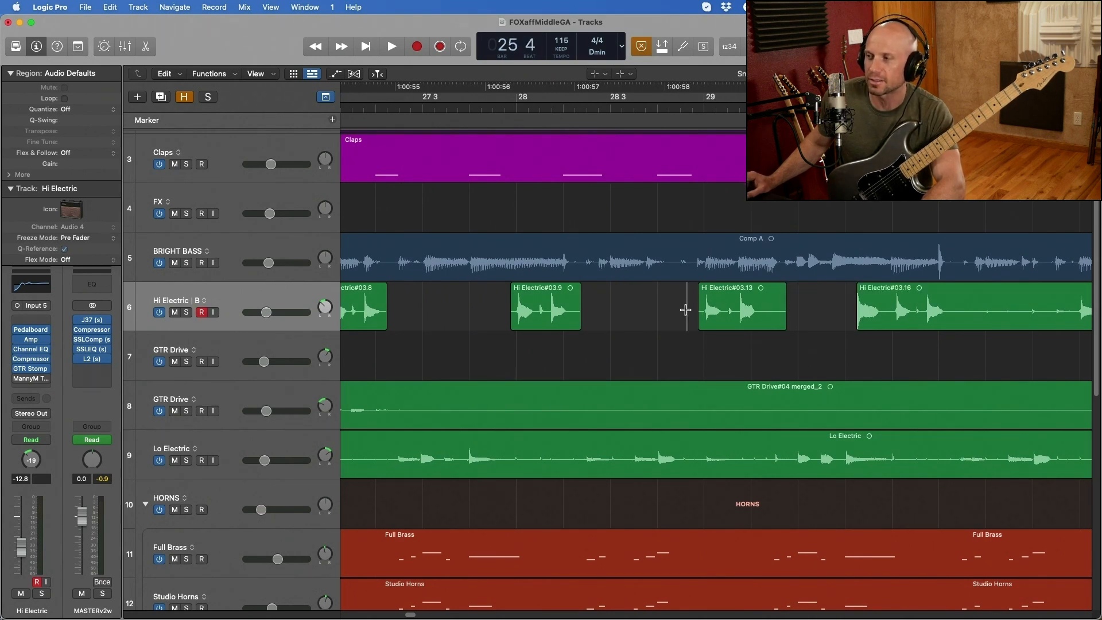
- Audition the Hi Electric part around bar 30, split its two-note phrase there into its own region, and nudge it slightly earlier
key("space")
key("super+Left")
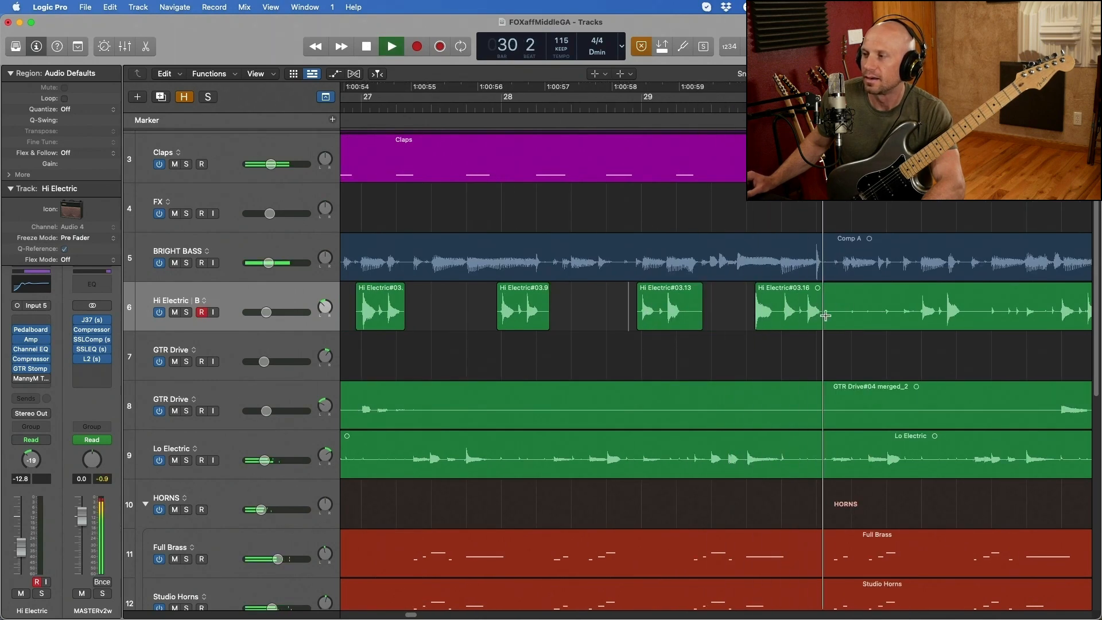
key("space")
key("super+Right")
left_click_drag(778, 316, 860, 310)
key("super+t")
key("alt+Left")
key("alt+Left")
key("alt+Left")
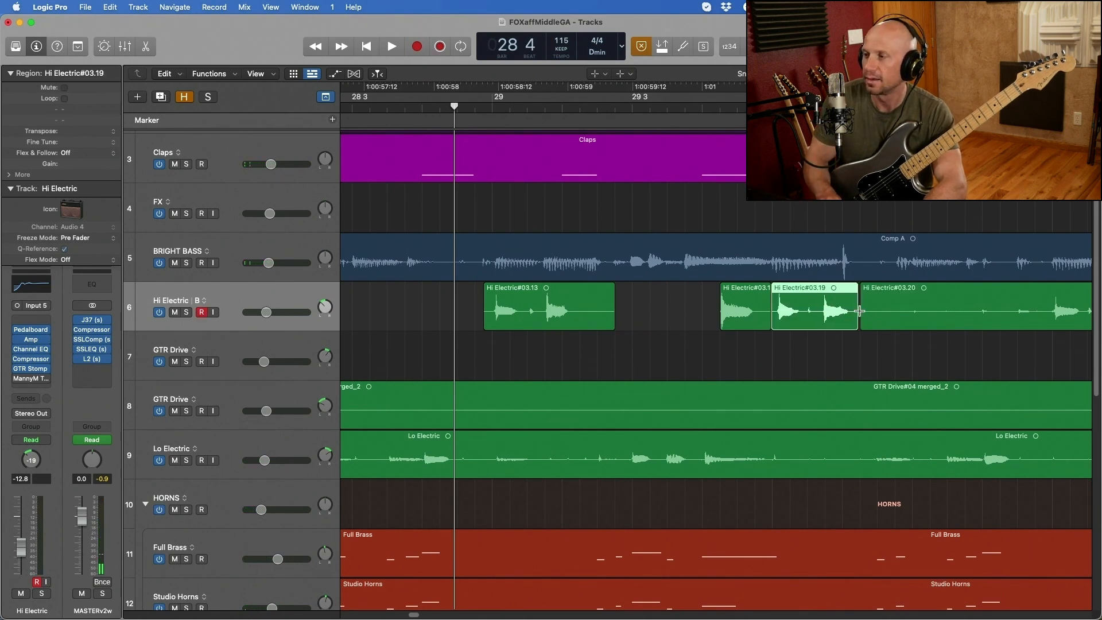
- Play from bar 29 beat 3 and fine-tune the two-note bar 30 region's timing by nudging it slightly later
left_click(685, 309)
key("space")
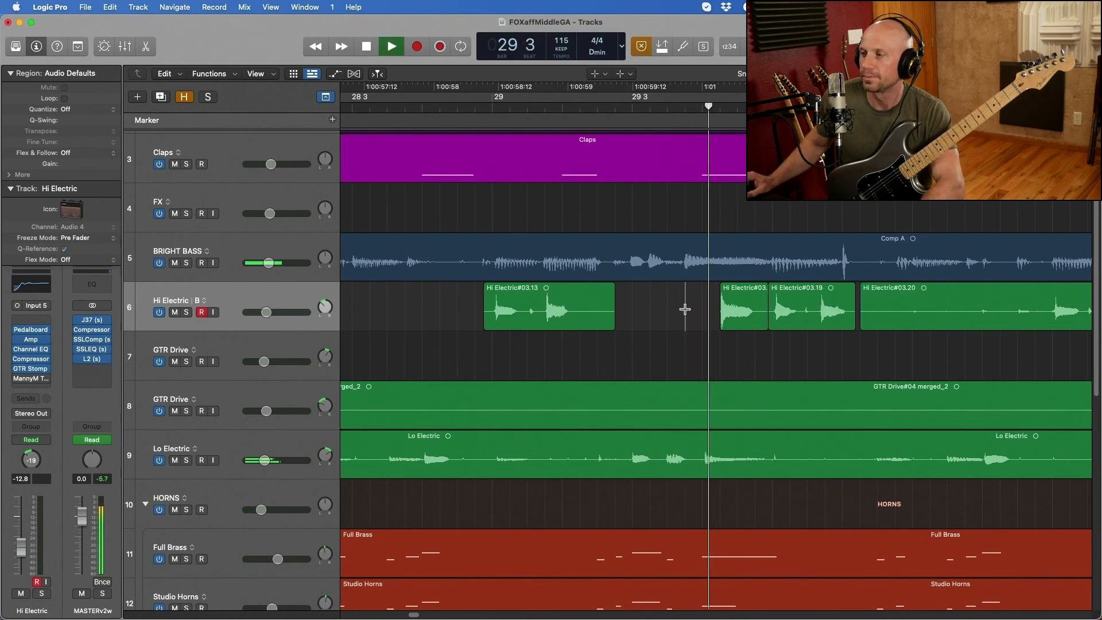
key("space")
key("t")
key("t")
left_click(800, 305)
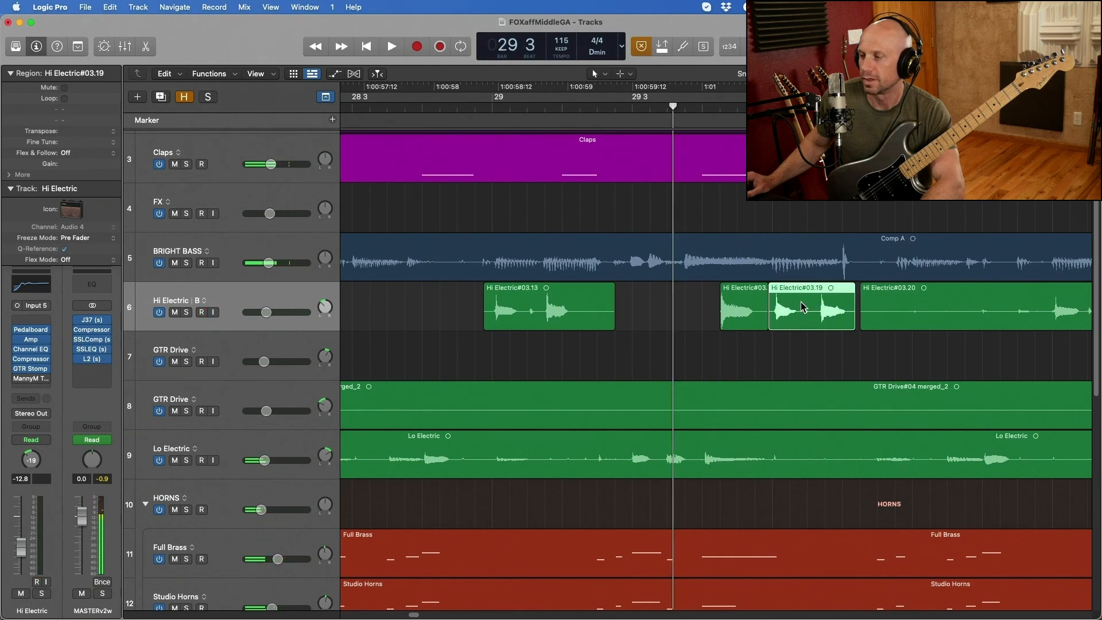
key("alt+Right")
key("alt+Right")
key("alt+Left")
key("space")
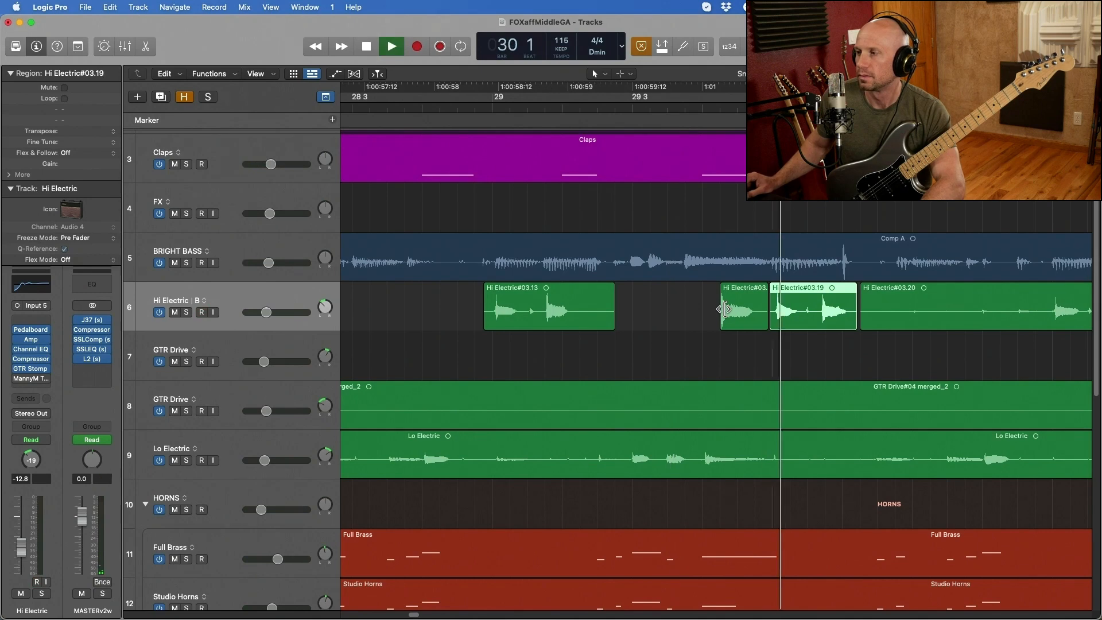
- Audition the retimed bar 30 notes and delete the stray Hi Electric audio between them and bar 31
left_click(690, 305, "super")
key("space")
key("space")
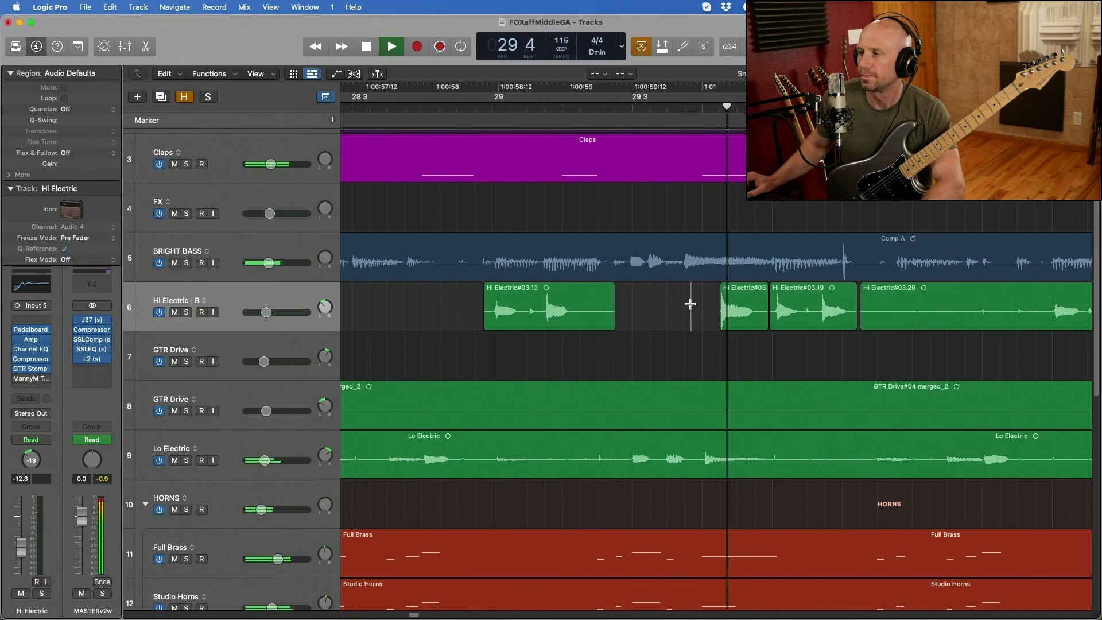
key("super+Left")
key("super+Left")
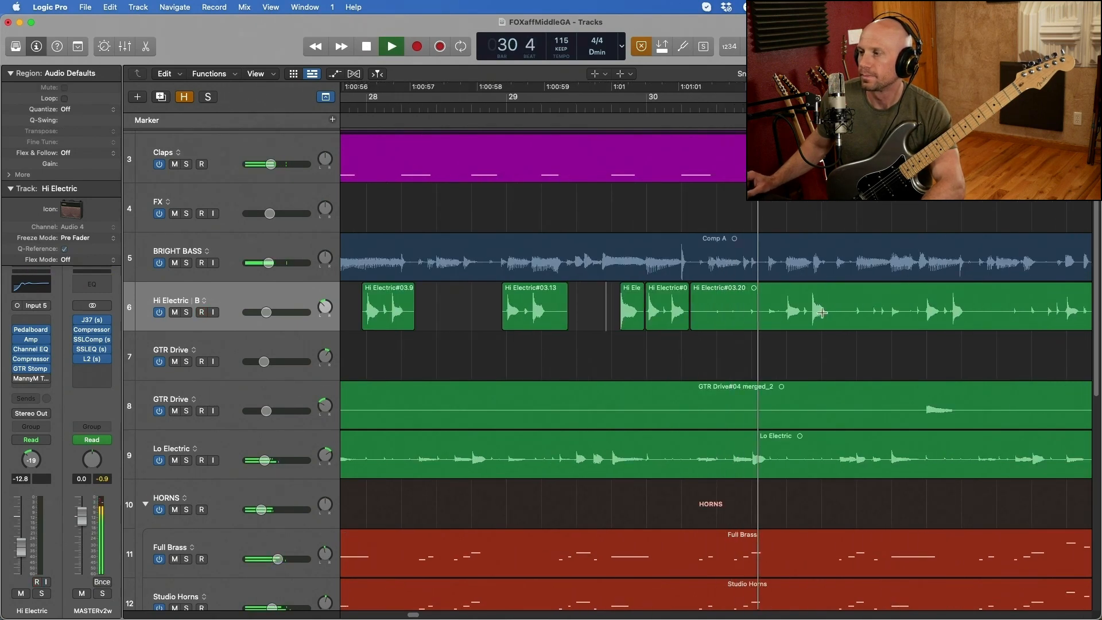
key("space")
left_click_drag(788, 314, 695, 325)
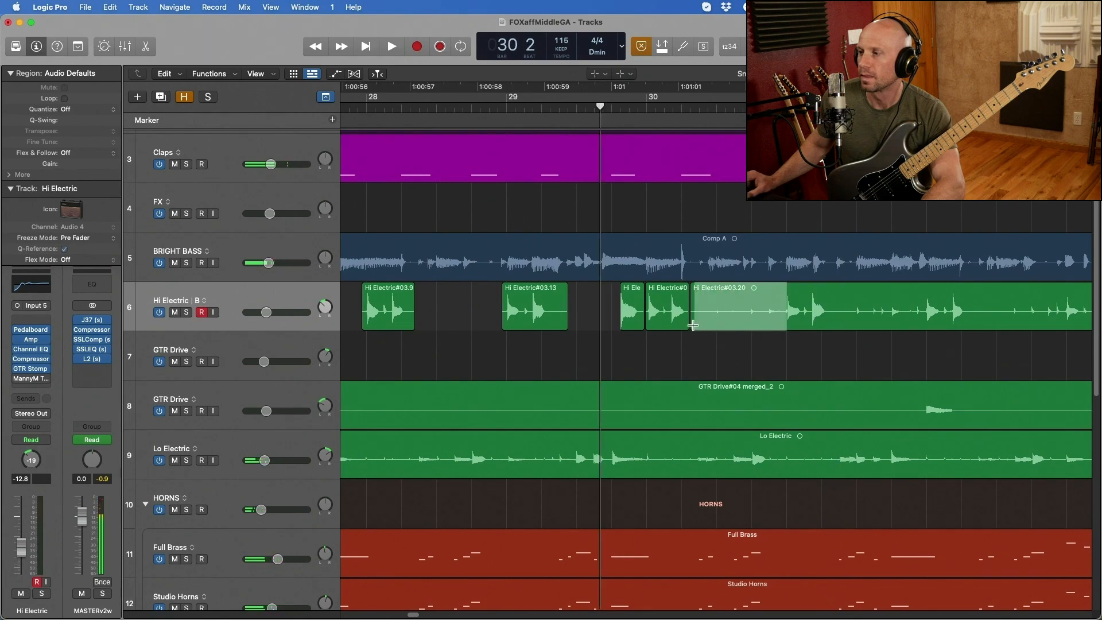
key("Delete")
key("super+Left")
key("ctrl+r")
key("super+Left")
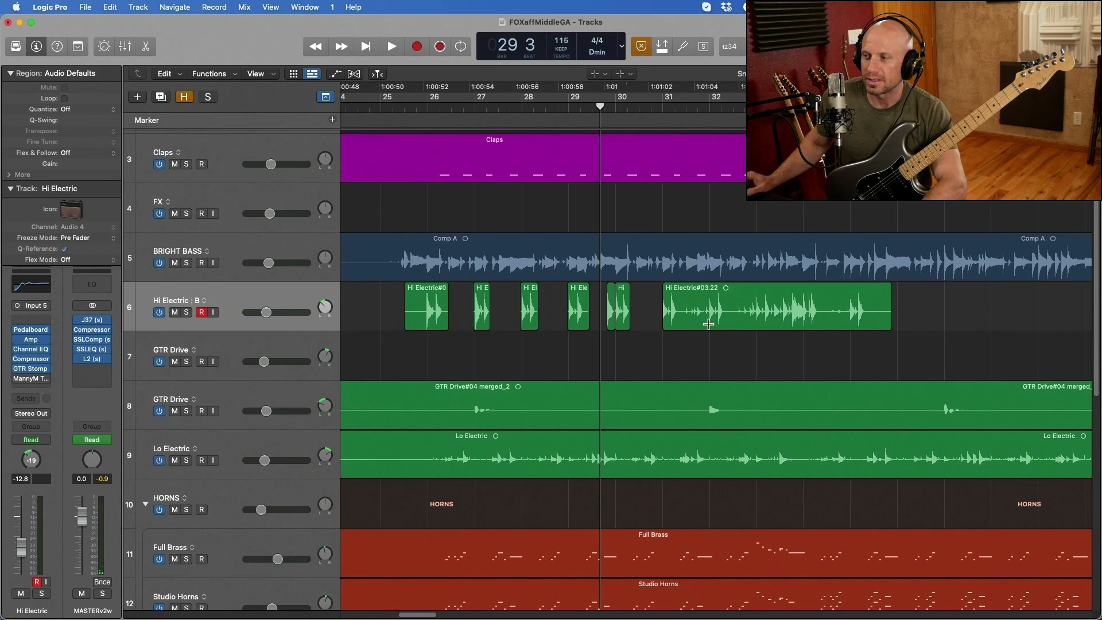
- Play from just before bar 26, nudge the first Hi Electric region slightly later, and audition the edited phrases
scroll(421, 307, "up", 4, "alt")
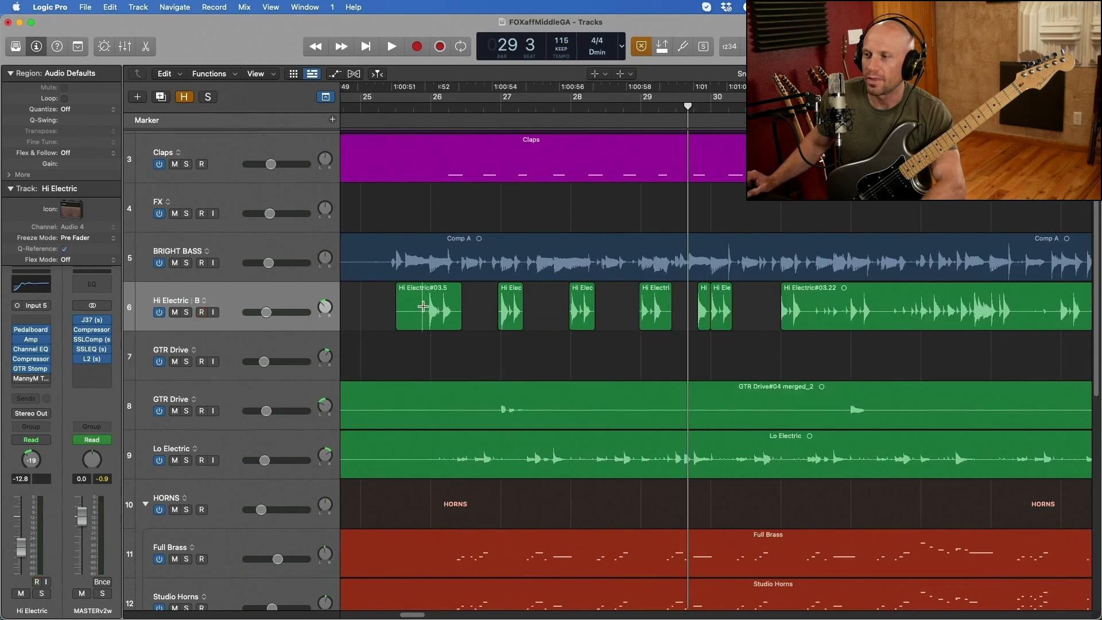
left_click(419, 310)
key("space")
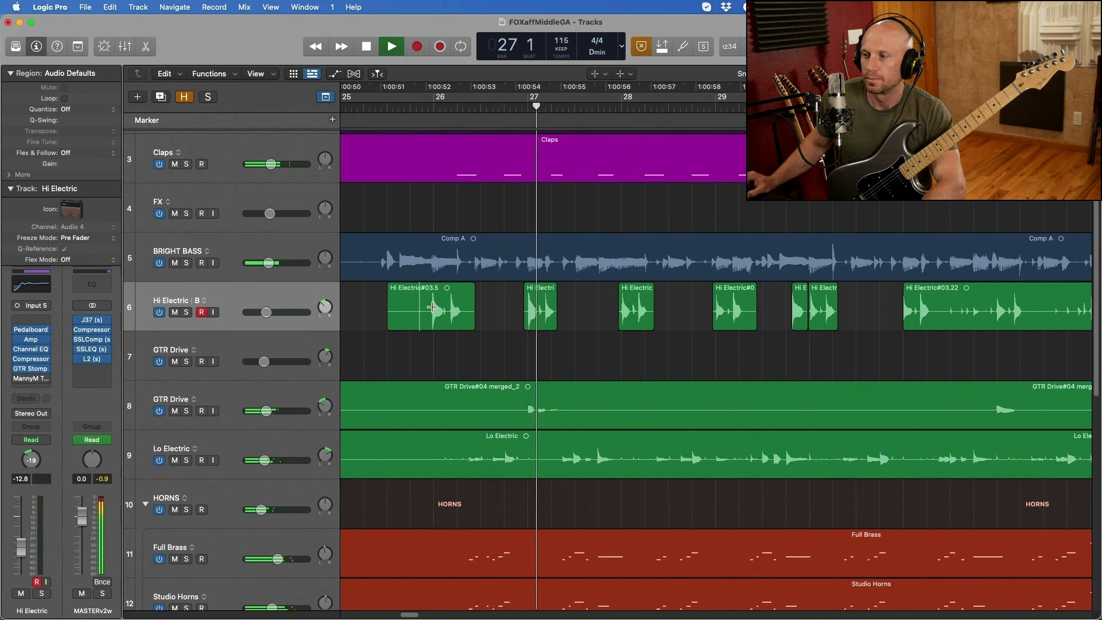
left_click(434, 307)
key("space")
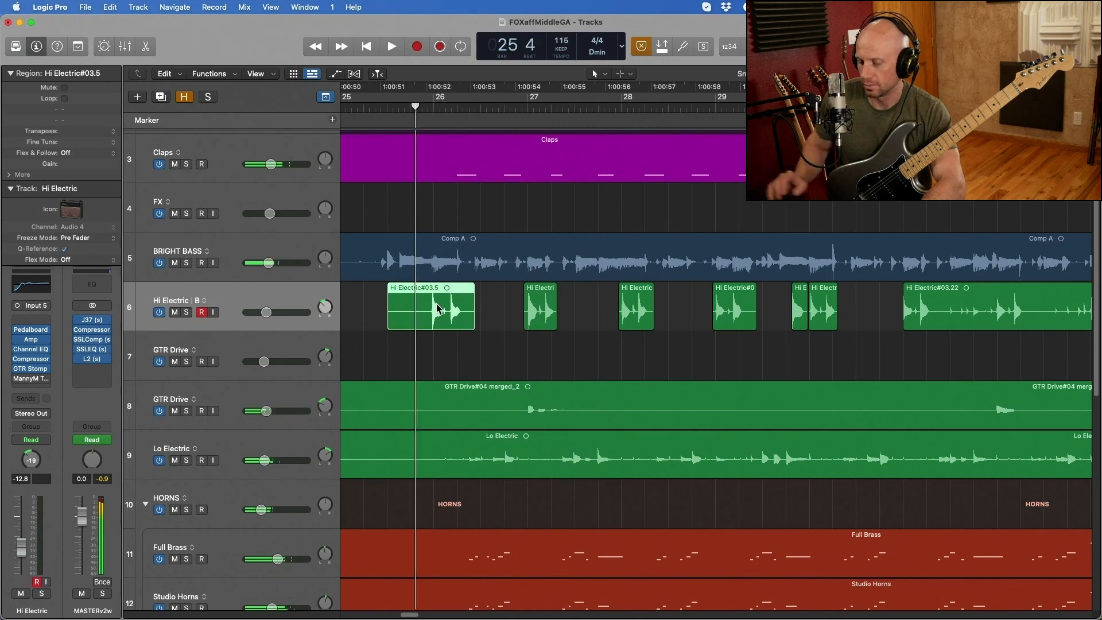
key("space")
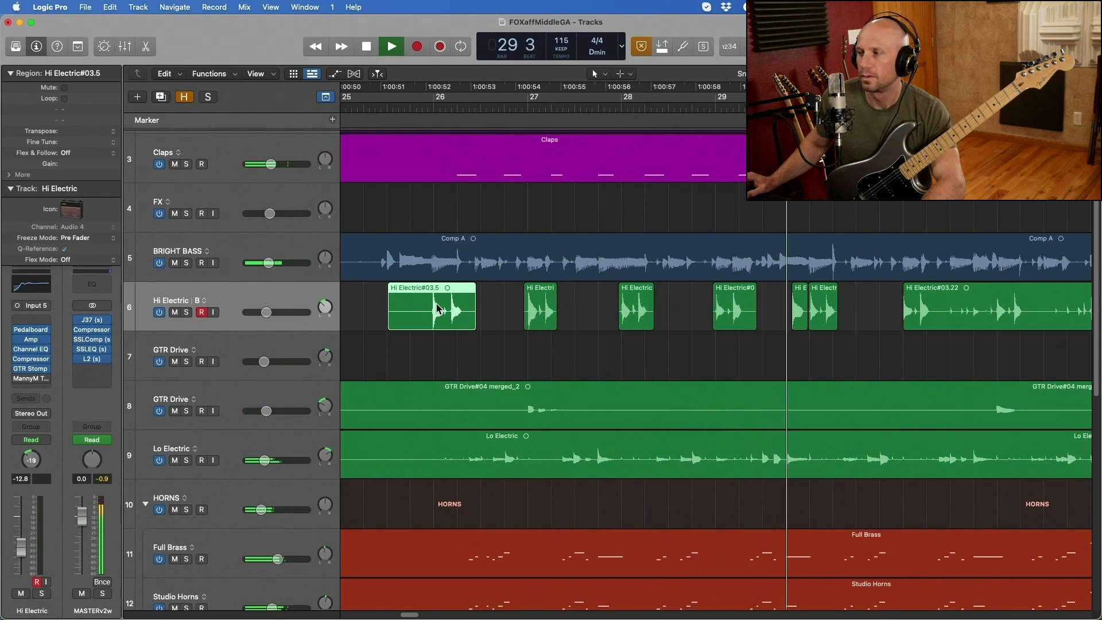
key("space")
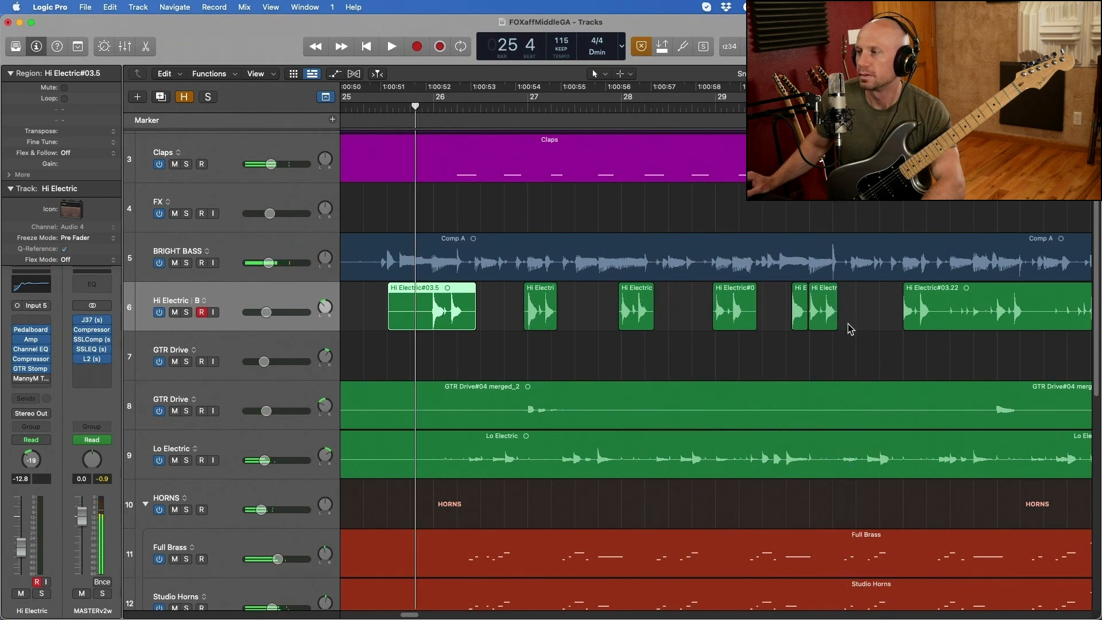
- Split off the last note of the Hi Electric phrase at bar 30, nudge it slightly later, and play it back
left_click(824, 308)
key("super+Right")
key("super+Right")
key("super+Right")
key("super+Right")
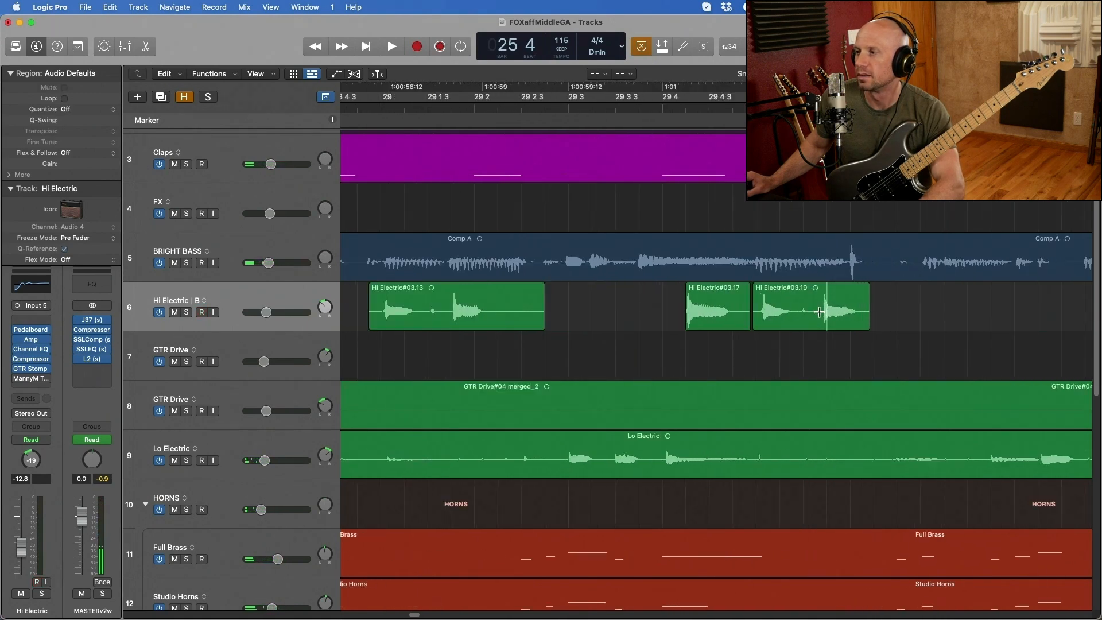
left_click_drag(837, 315, 843, 315)
key("space")
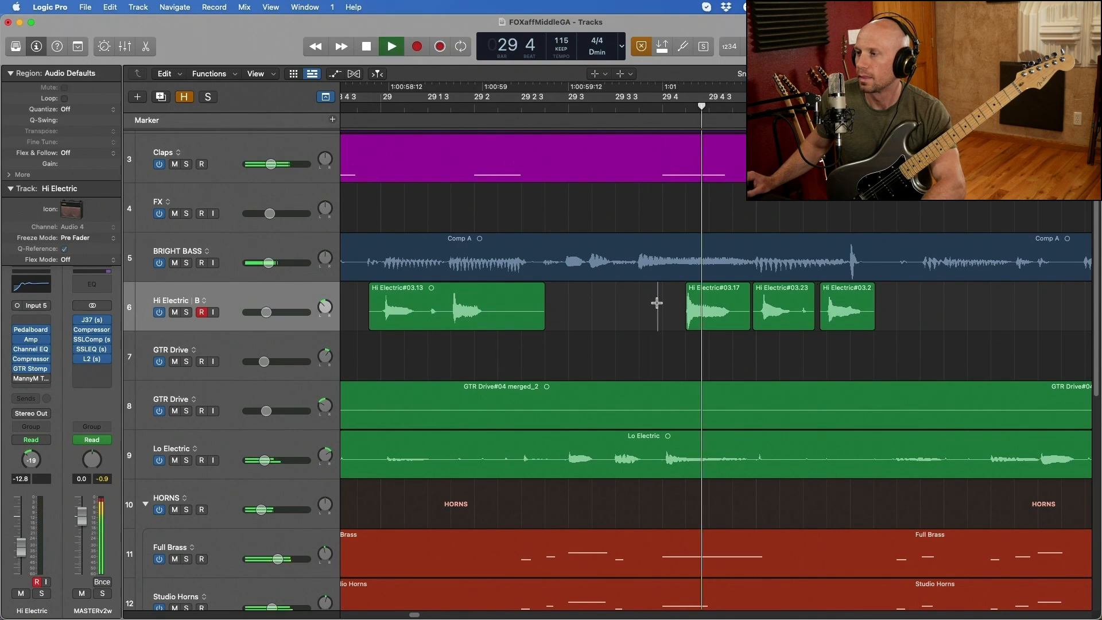
- Continue auditioning past bar 31 and delete the stray Hi Electric audio between the phrases at bars 31 and 32
key("super+Left")
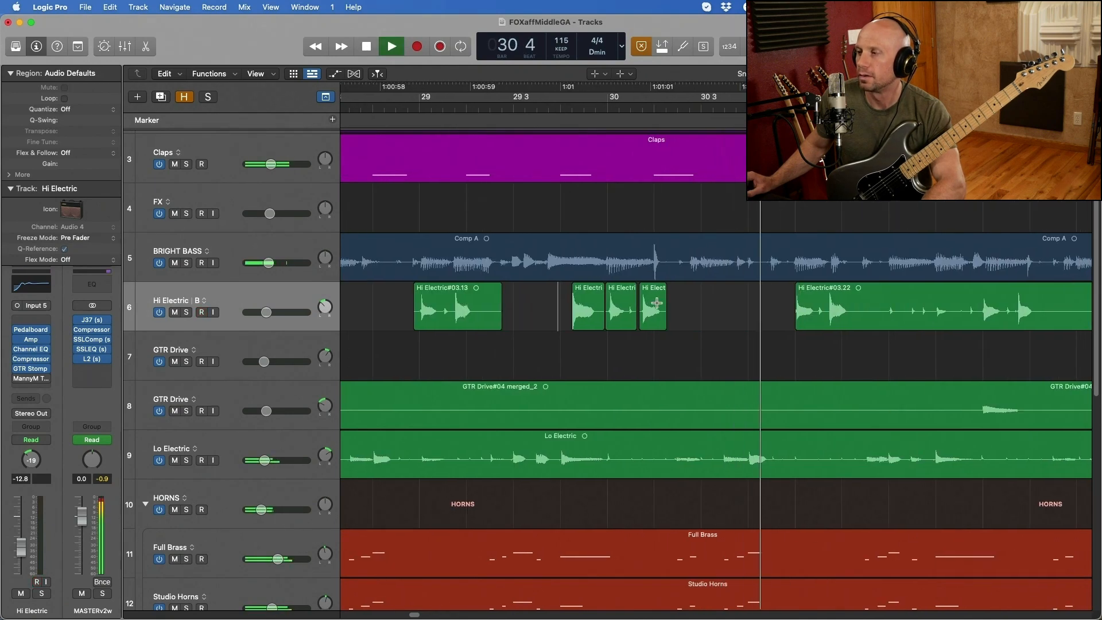
key("super+Left")
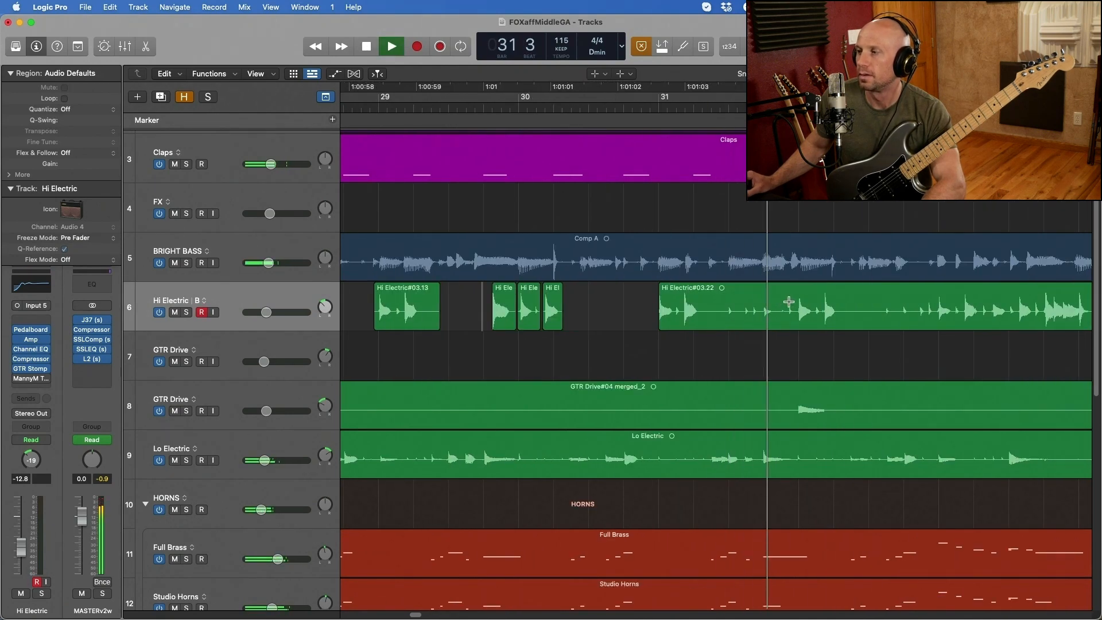
key("space")
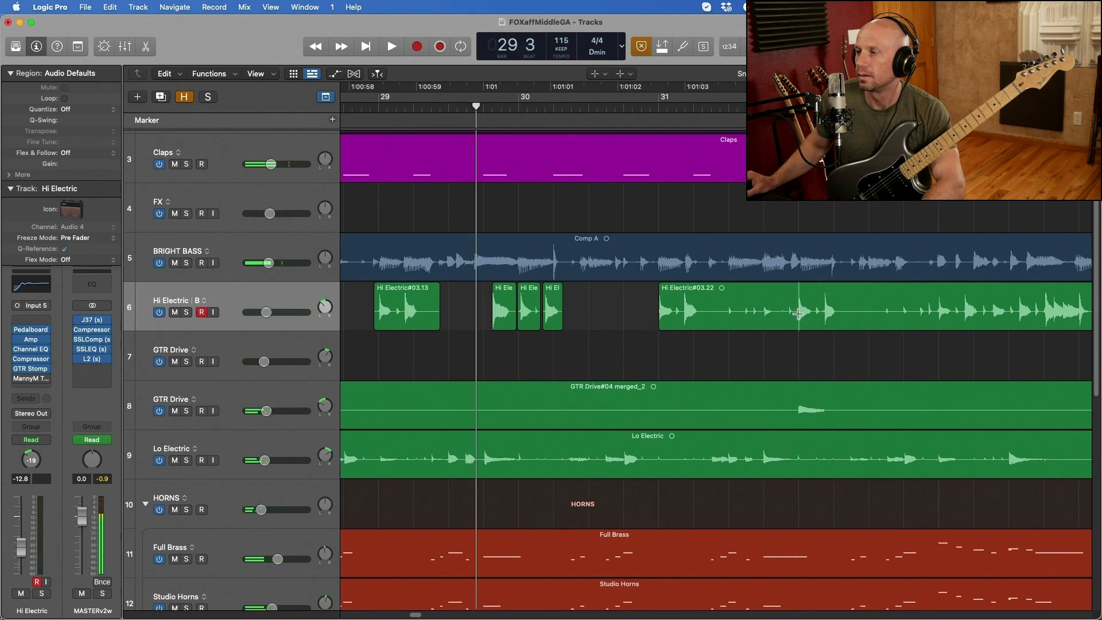
left_click_drag(796, 315, 741, 319)
key("Delete")
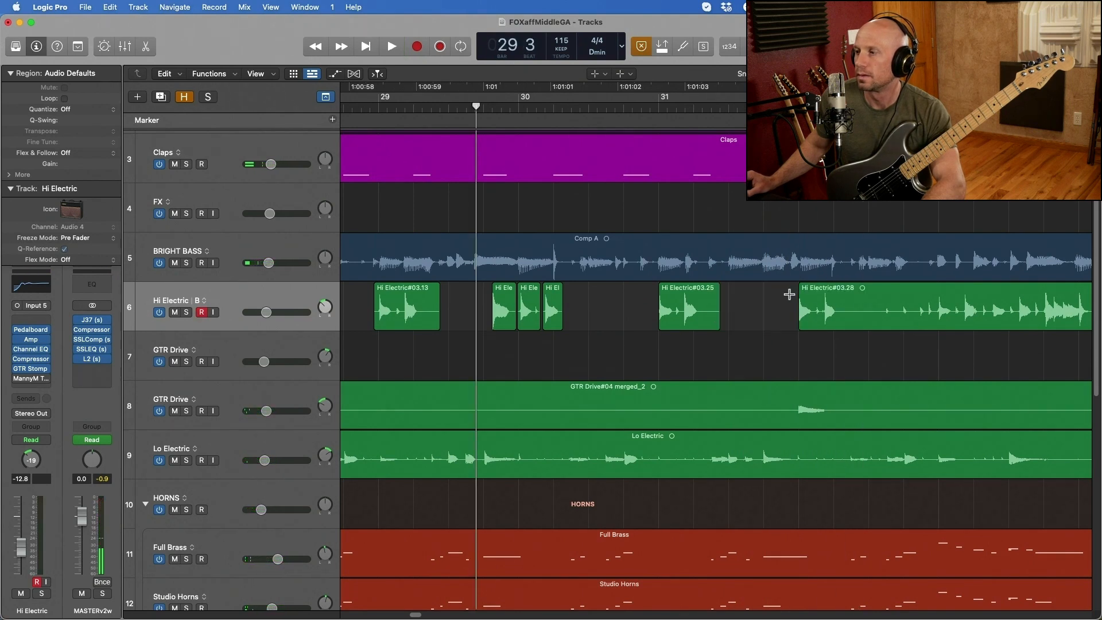
- Audition the remaining Hi Electric region from just before bar 32
left_click(791, 304)
key("space")
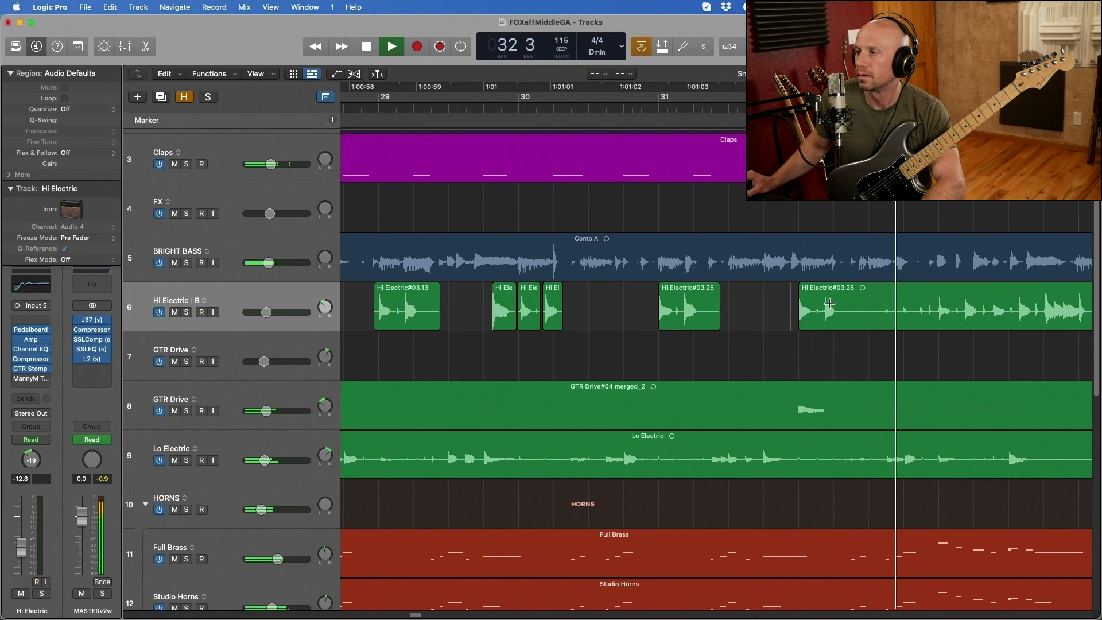
key("super+Left")
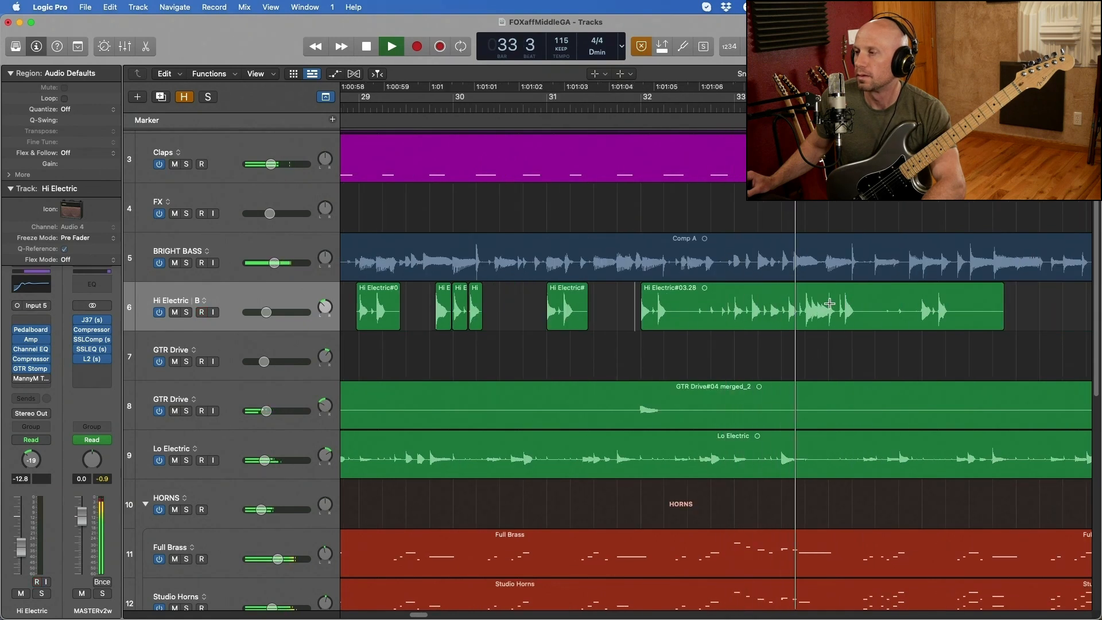
key("space")
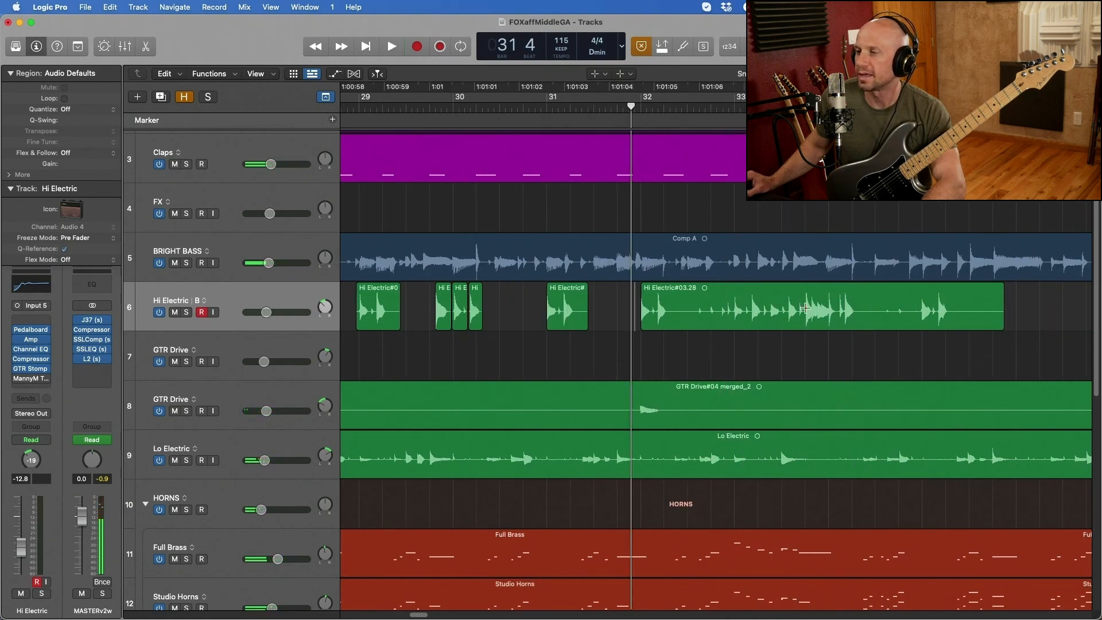
- Lower the Hi Electric track's volume to -16.8 dB while playing the edited part from just before bar 26
key("super+Left")
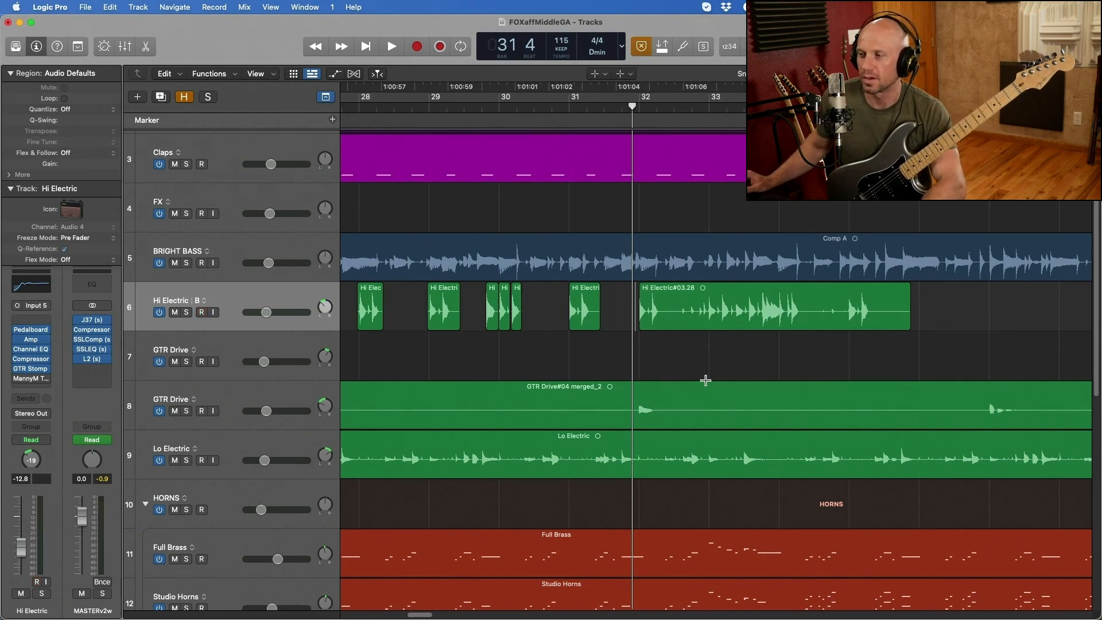
key("super+Left")
key("super+Left")
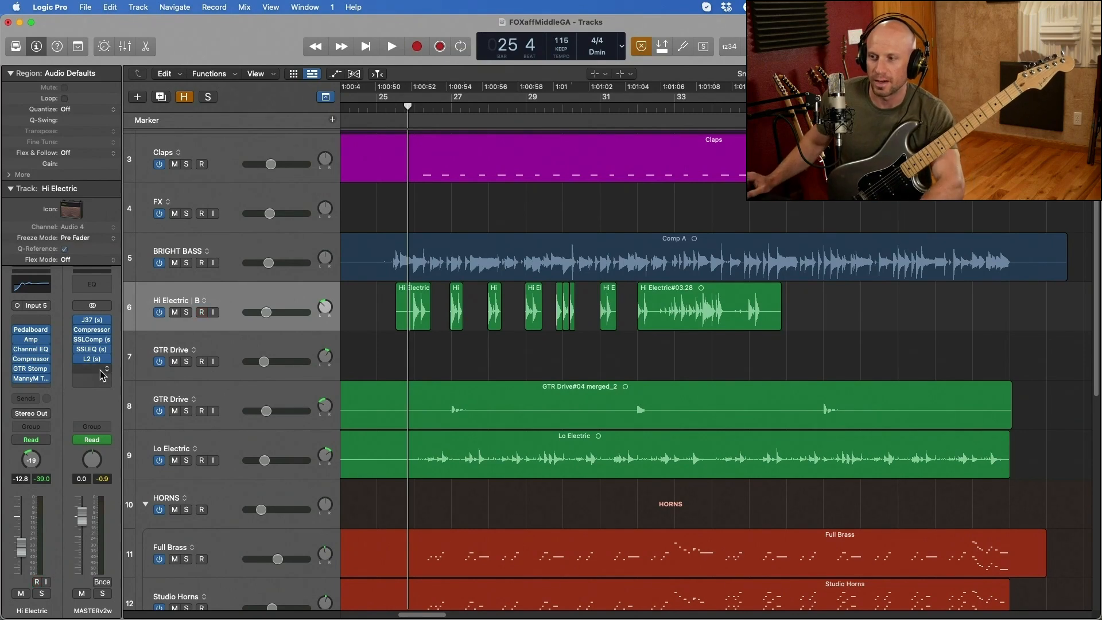
key("space")
left_click_drag(266, 312, 258, 316)
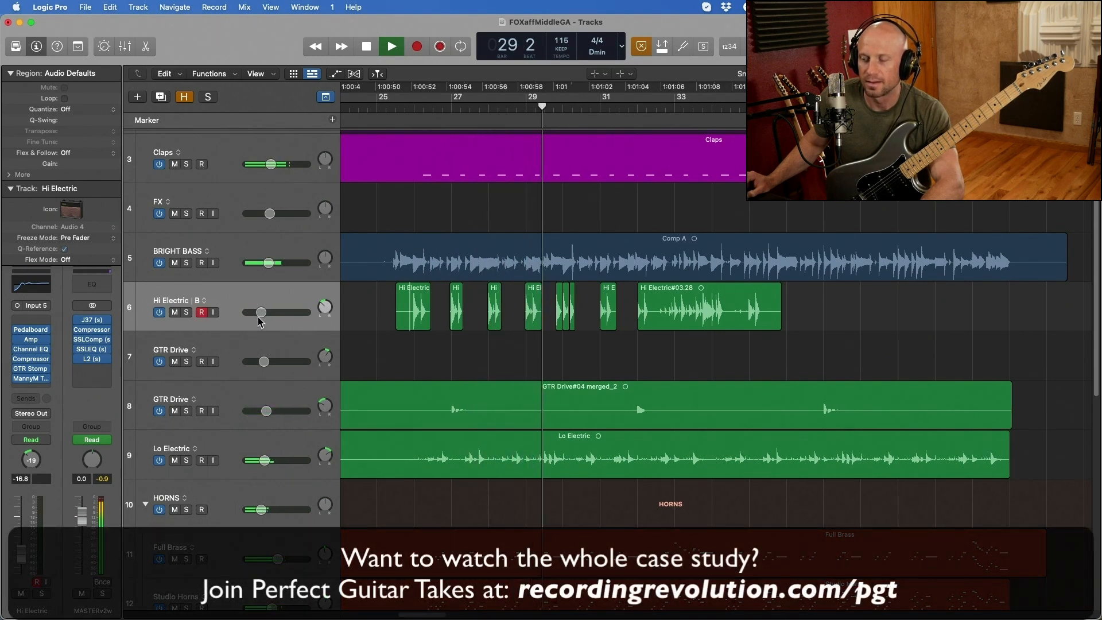